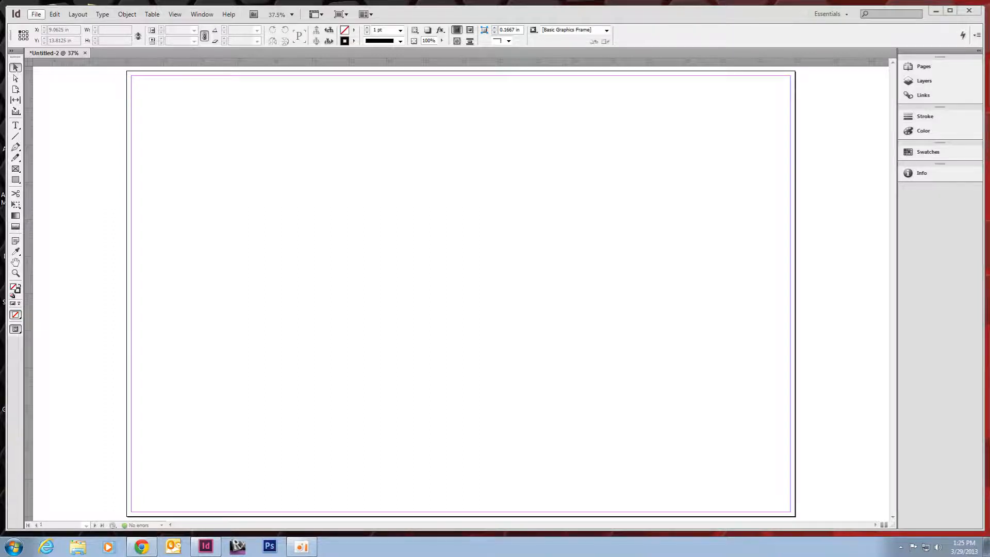
Place the rac_basic_sample_project PDF from the desktop near the page's upper-left corner, at about 1.125 in from both edges.
{"action": "left_click", "coordinate": [36, 14]}
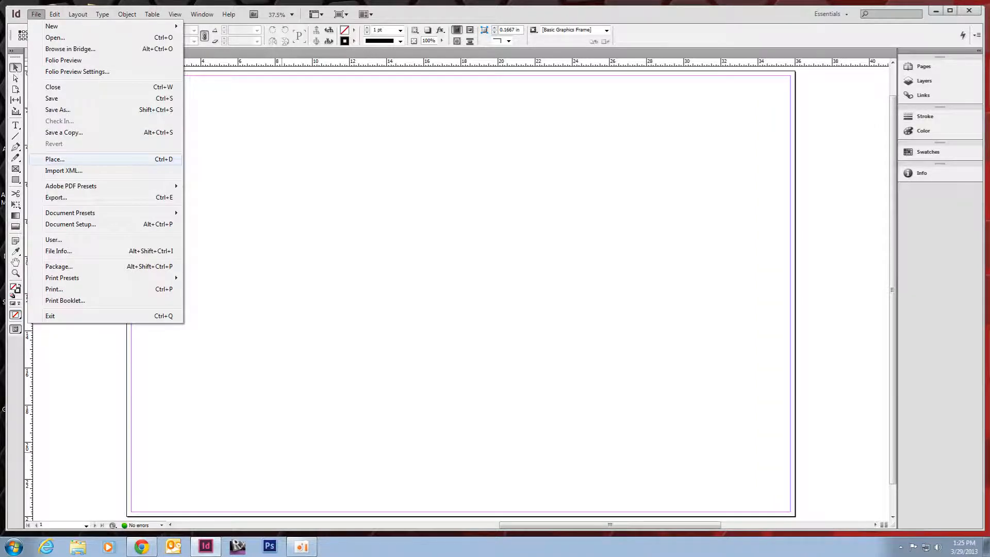
{"action": "left_click", "coordinate": [54, 159]}
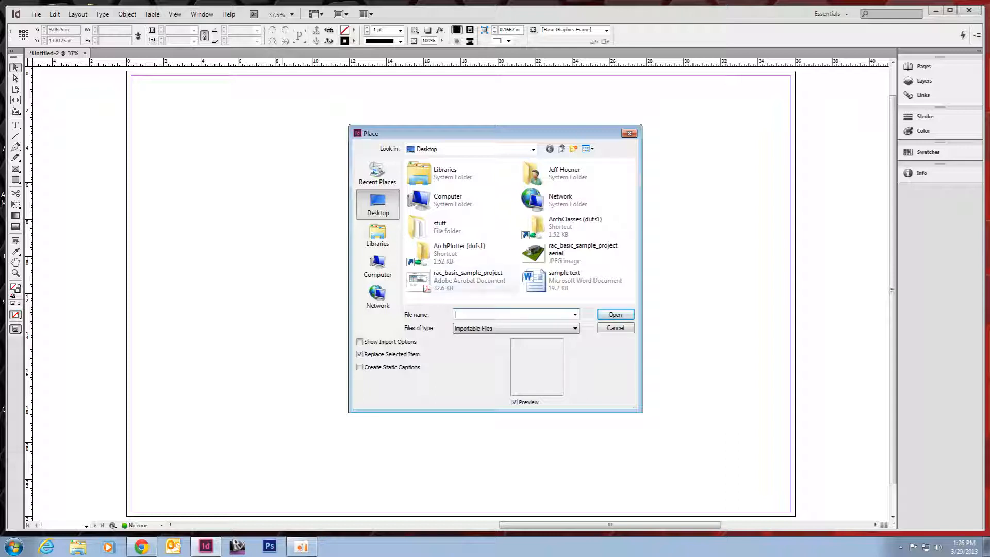
{"action": "left_click", "coordinate": [461, 281]}
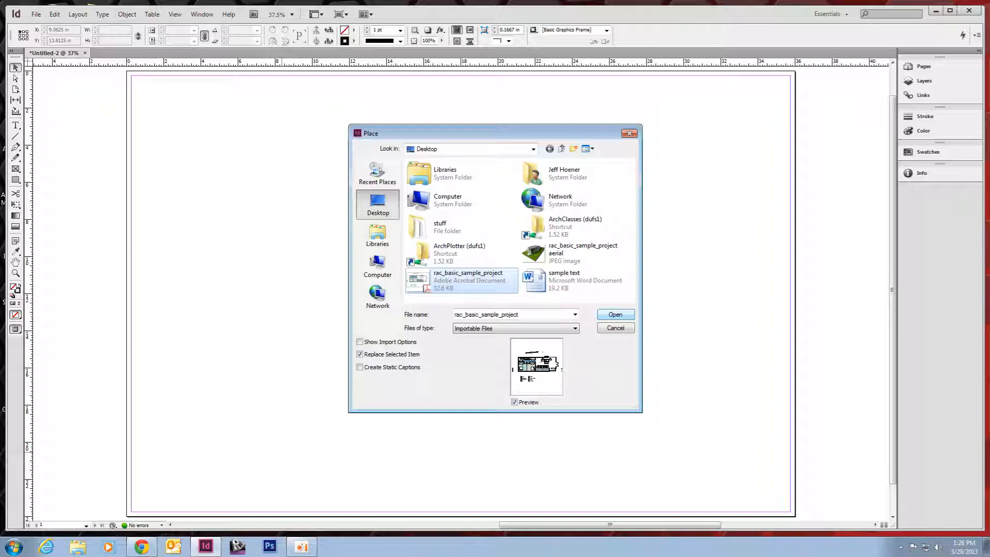
{"action": "key", "text": "Return"}
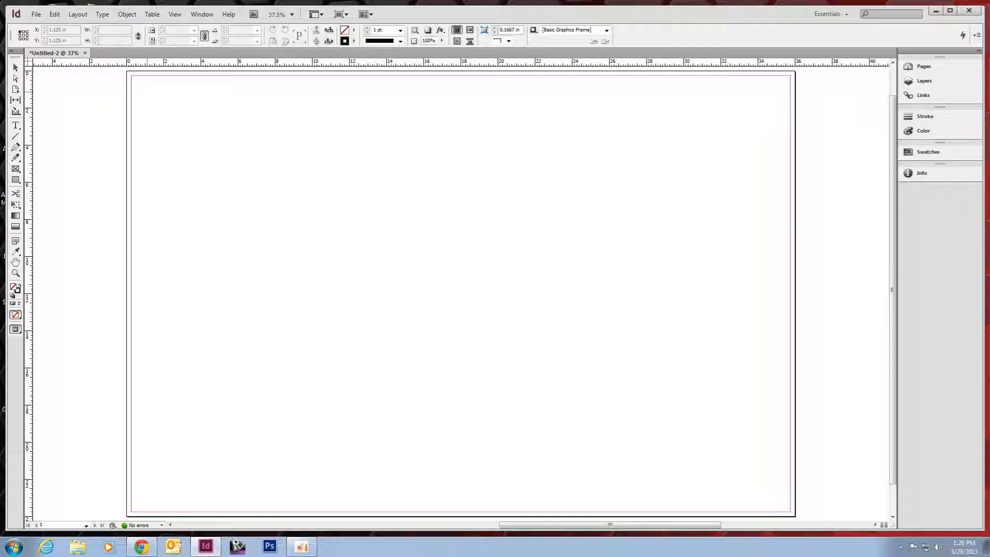
{"action": "left_click", "coordinate": [147, 92]}
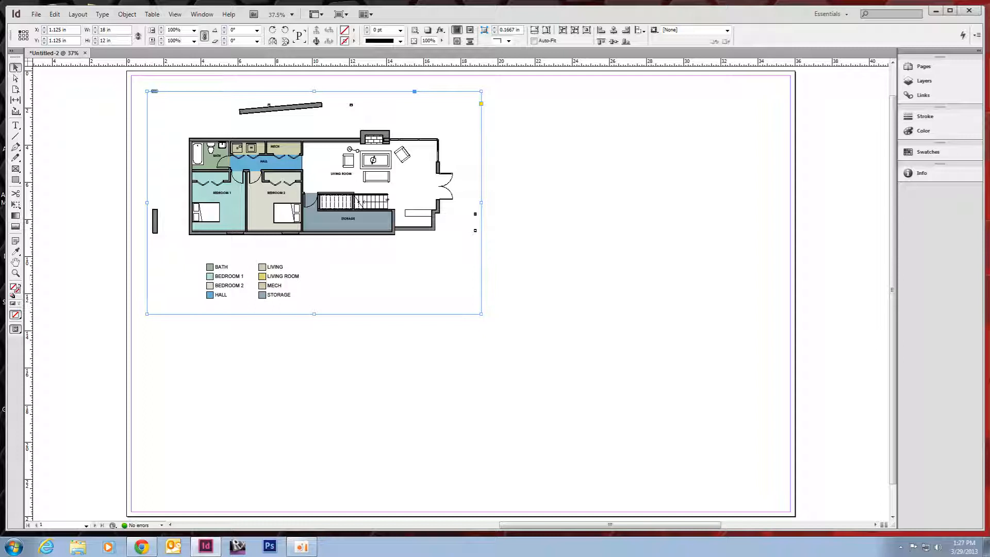
Set the placed floor plan's position to X 1 in and Y 1 in.
{"action": "double_click", "coordinate": [56, 30]}
{"action": "type", "text": "1"}
{"action": "key", "text": "Tab"}
{"action": "type", "text": "1"}
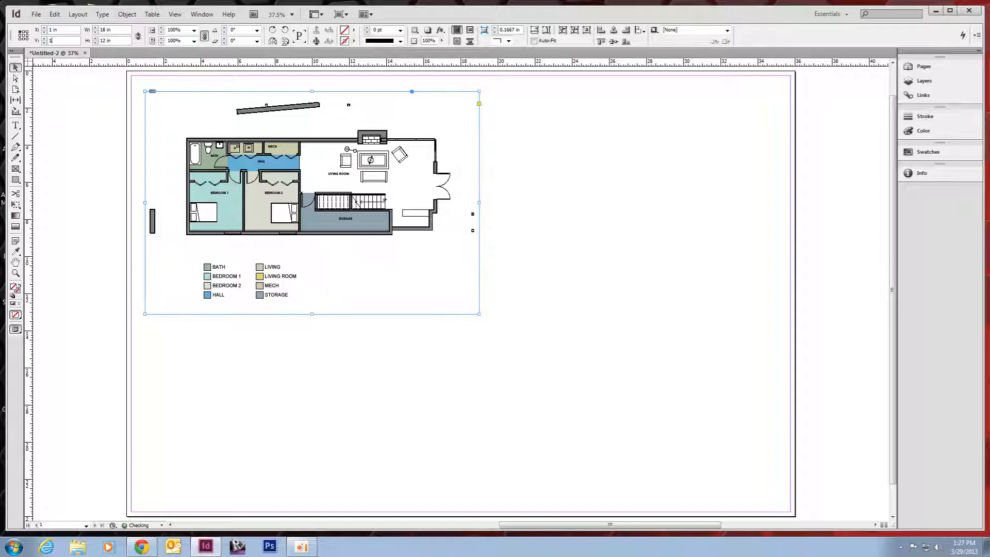
{"action": "key", "text": "Tab"}
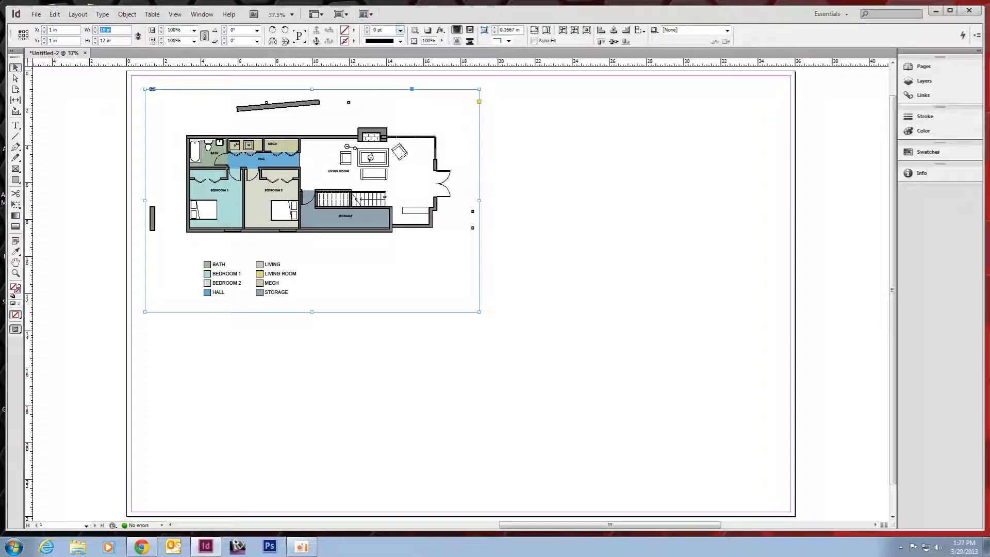
Give the floor plan's frame a black stroke 10 pt thick and deselect it.
{"action": "left_click", "coordinate": [353, 41]}
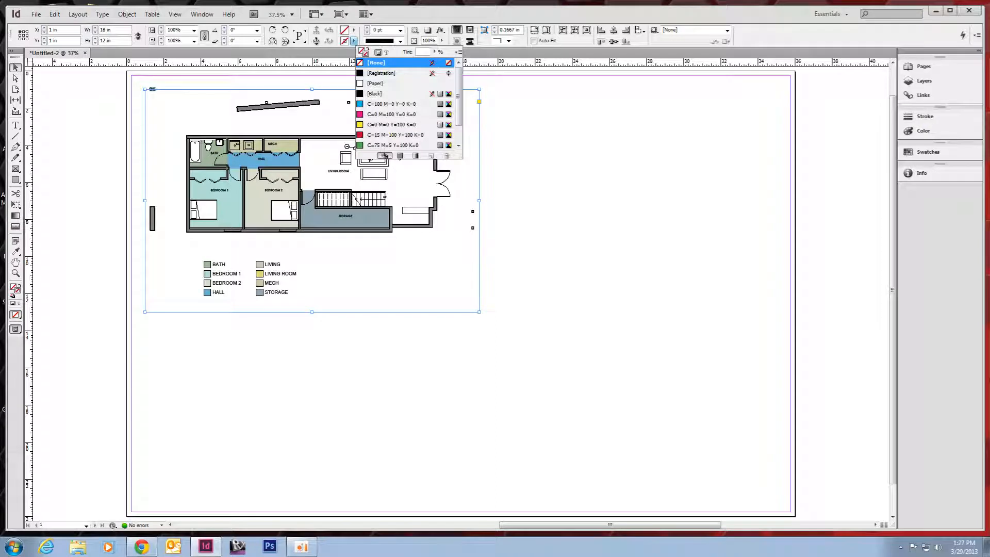
{"action": "left_click", "coordinate": [376, 94]}
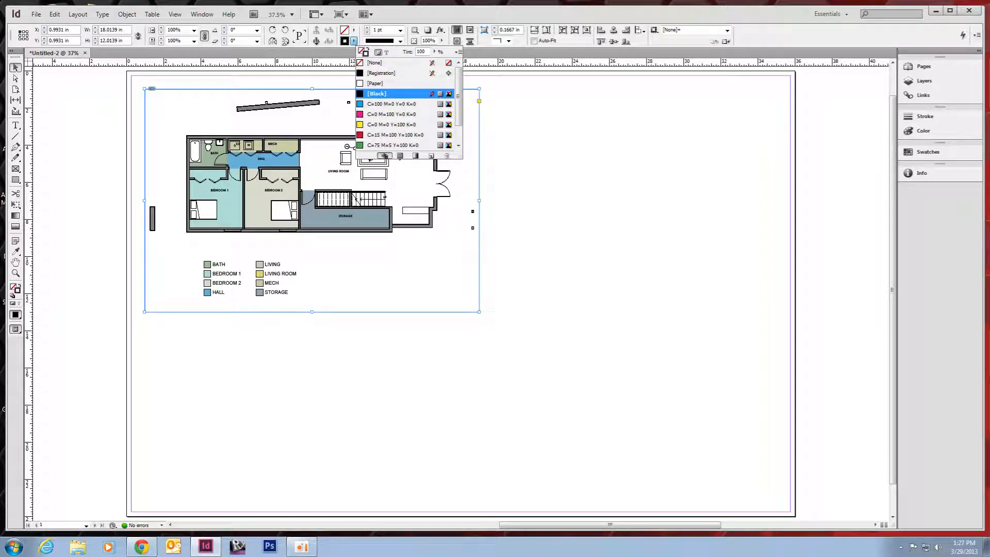
{"action": "left_click", "coordinate": [400, 31]}
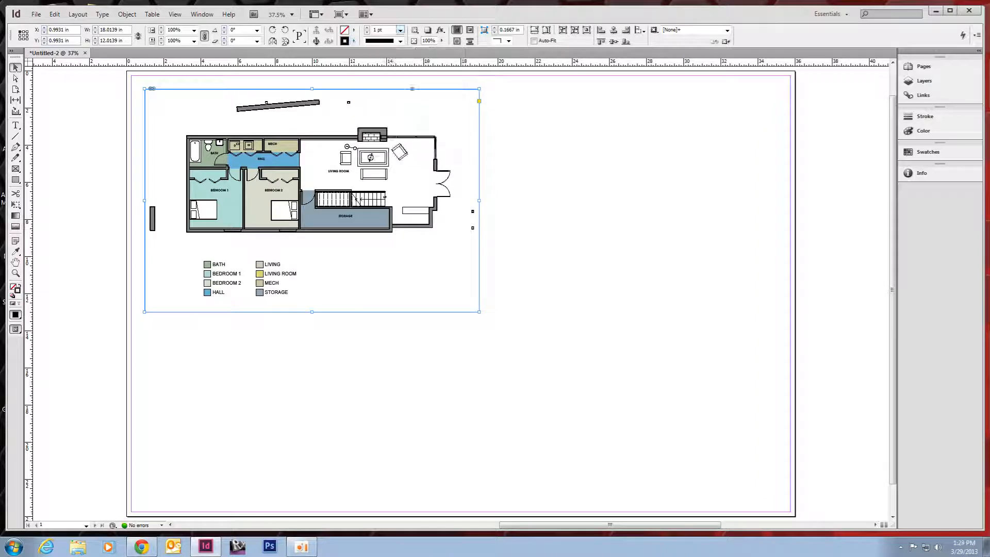
{"action": "left_click", "coordinate": [400, 30]}
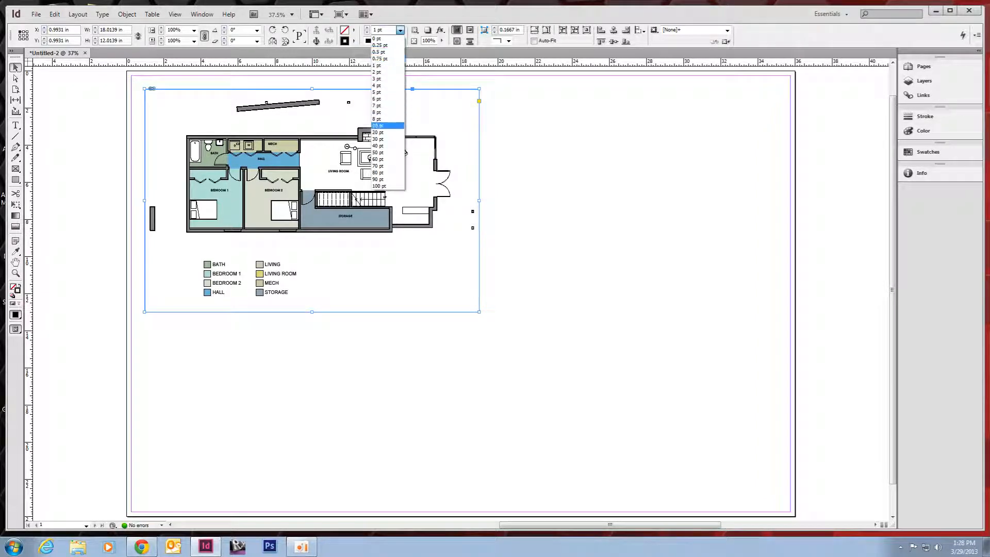
{"action": "left_click", "coordinate": [378, 125]}
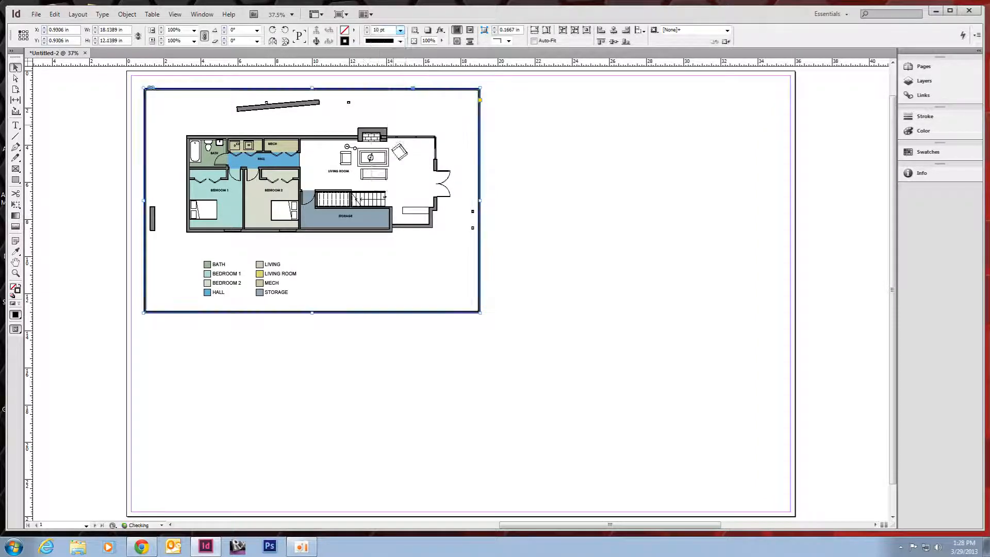
{"action": "left_click", "coordinate": [515, 180]}
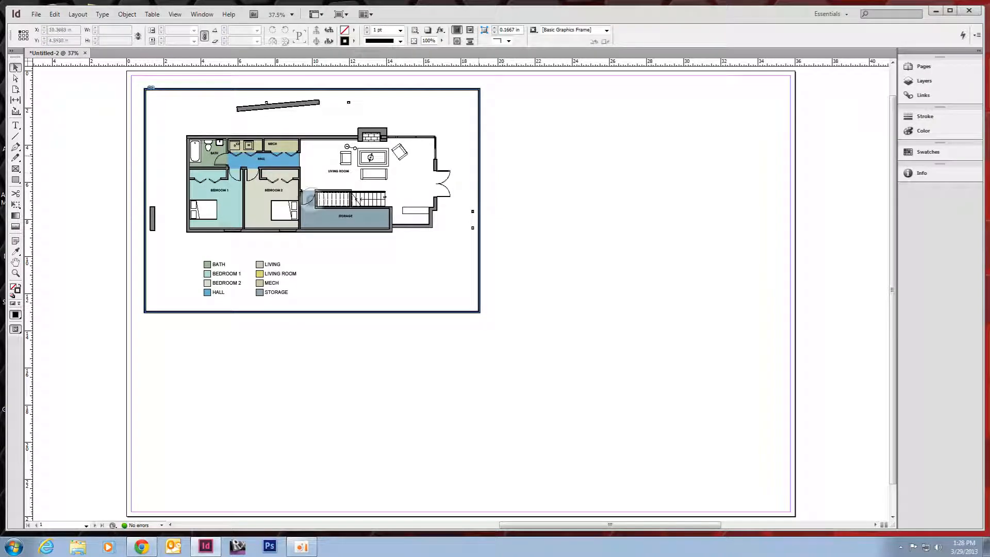
Set the stroke weight of the floor plan's frame to 0 pt.
{"action": "left_click", "coordinate": [308, 199]}
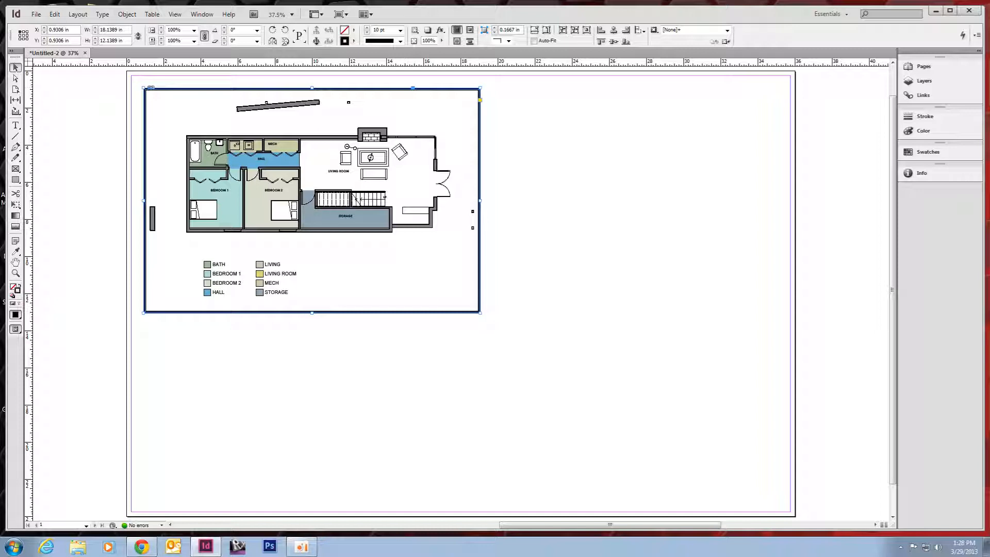
{"action": "left_click", "coordinate": [400, 30]}
{"action": "left_click", "coordinate": [376, 38]}
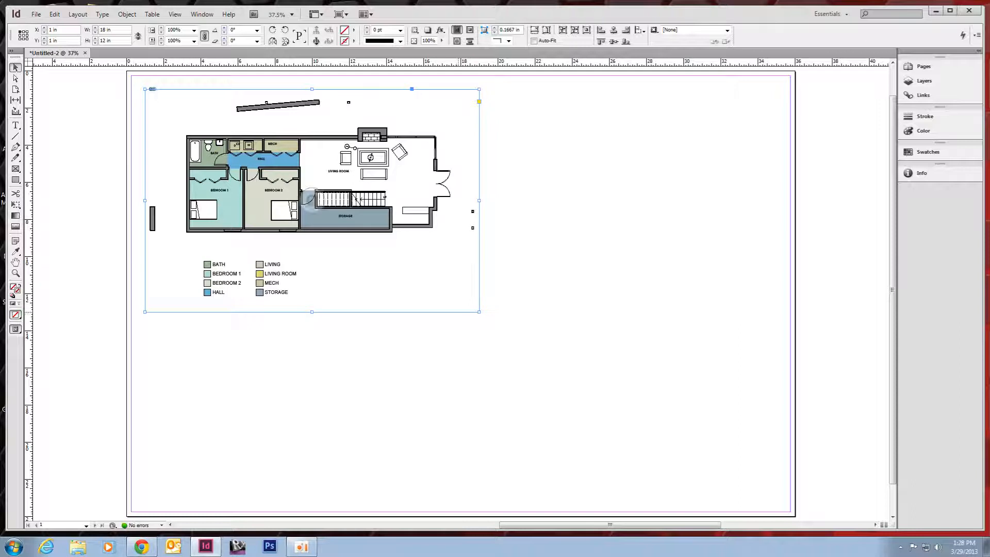
Enlarge the floor plan's frame to about 25.94 by 18.59 in and fit the content to the frame.
{"action": "left_click_drag", "start_coordinate": [479, 312], "coordinate": [626, 434]}
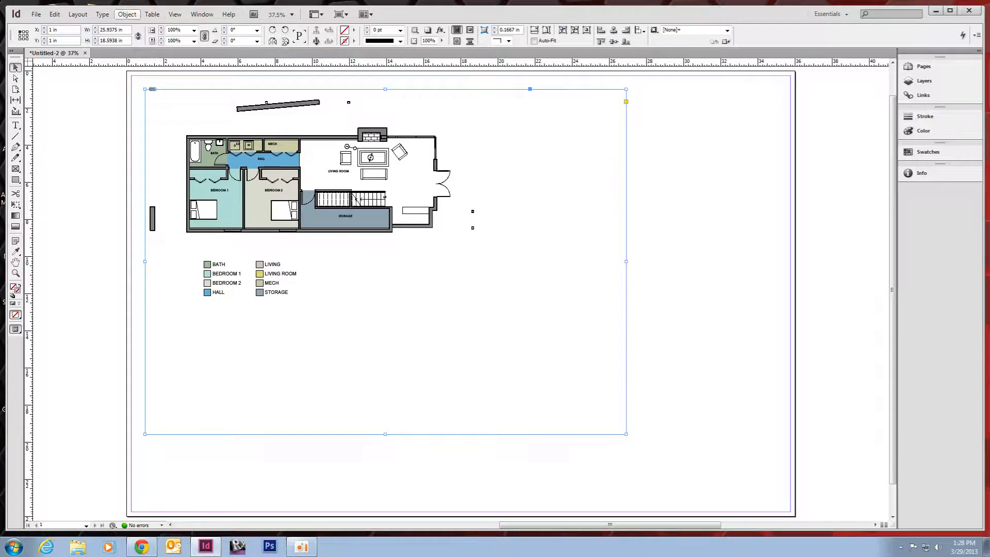
{"action": "left_click", "coordinate": [127, 14]}
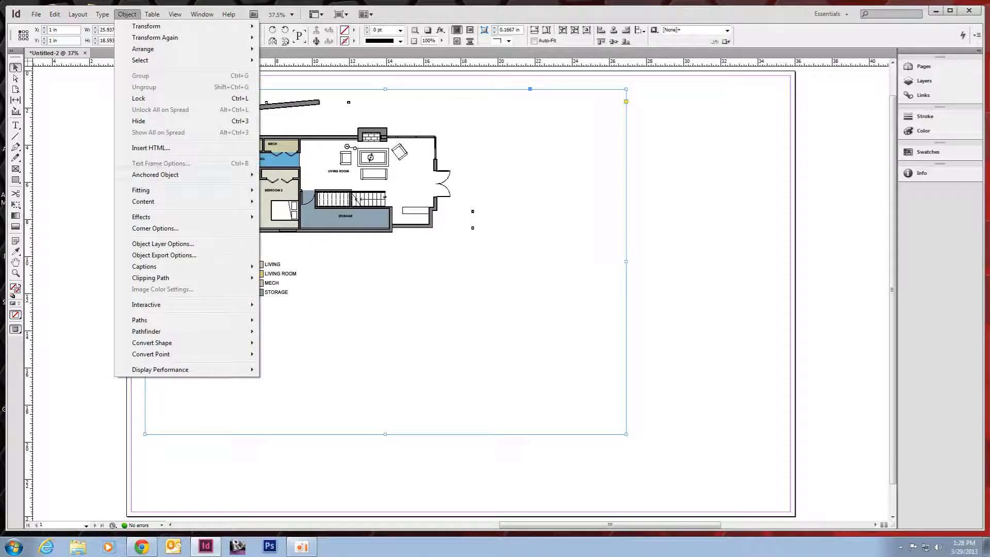
{"action": "mouse_move", "coordinate": [144, 190]}
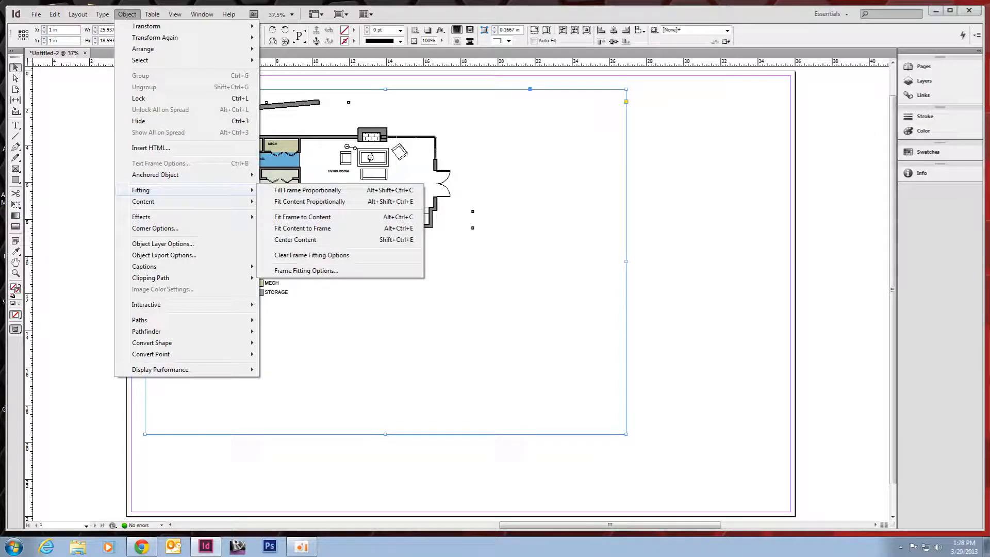
{"action": "left_click", "coordinate": [540, 83]}
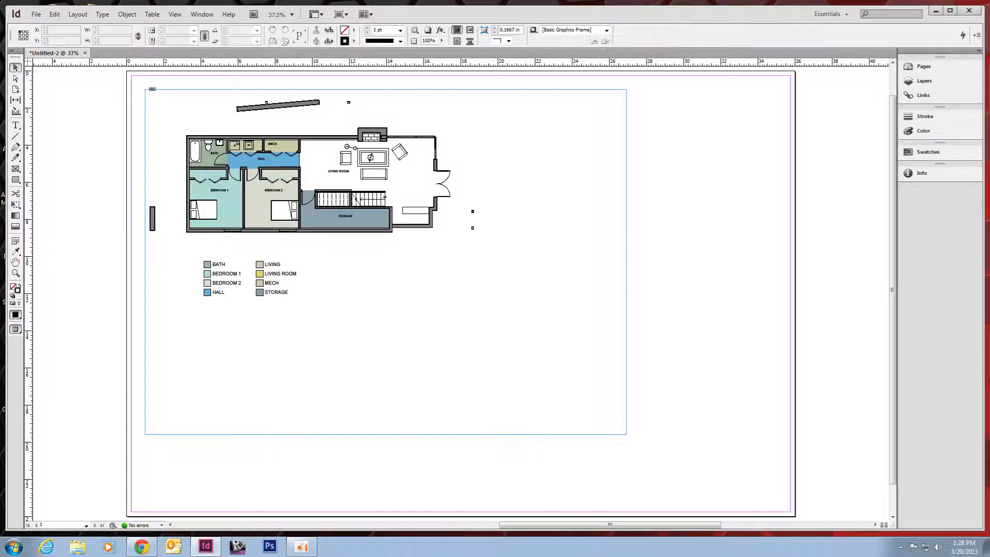
{"action": "left_click", "coordinate": [539, 90]}
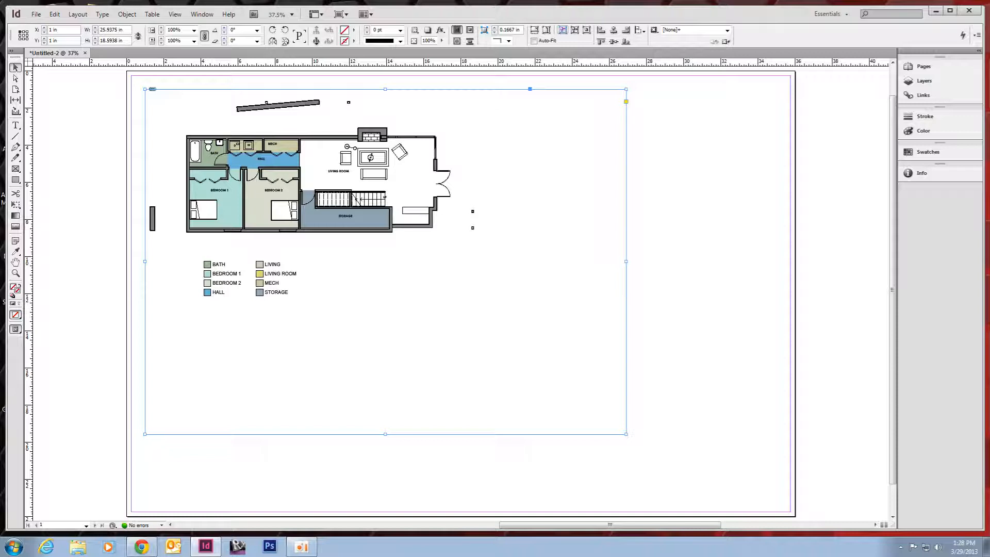
{"action": "left_click", "coordinate": [386, 261]}
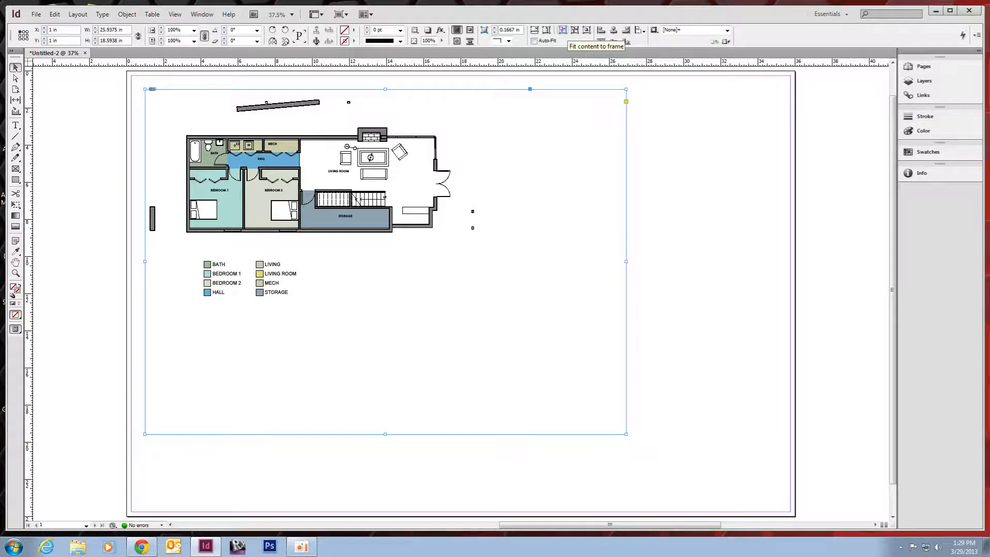
{"action": "left_click", "coordinate": [562, 30]}
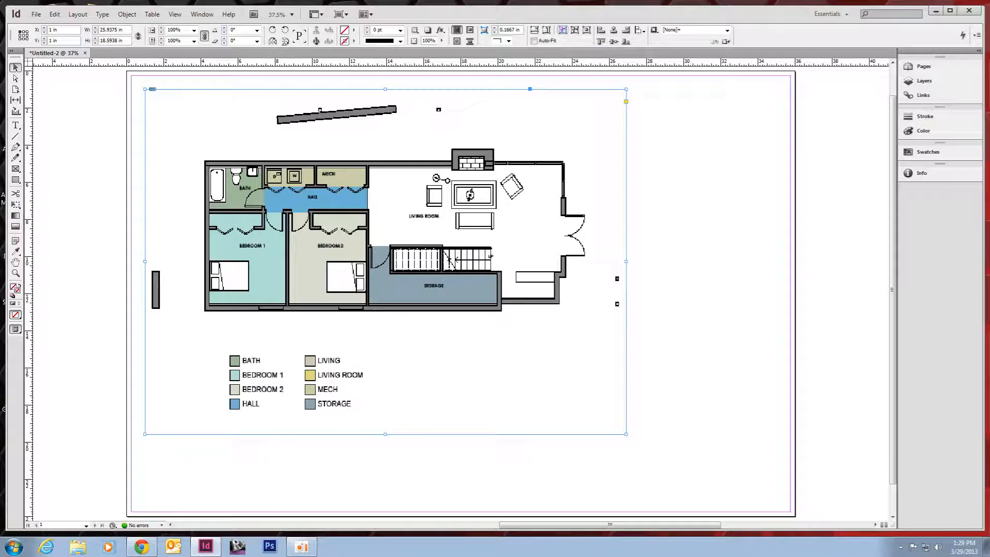
Try moving the floor plan content inside its frame and enlarging it to about 32.96 by 23.63 in.
{"action": "left_click", "coordinate": [384, 261]}
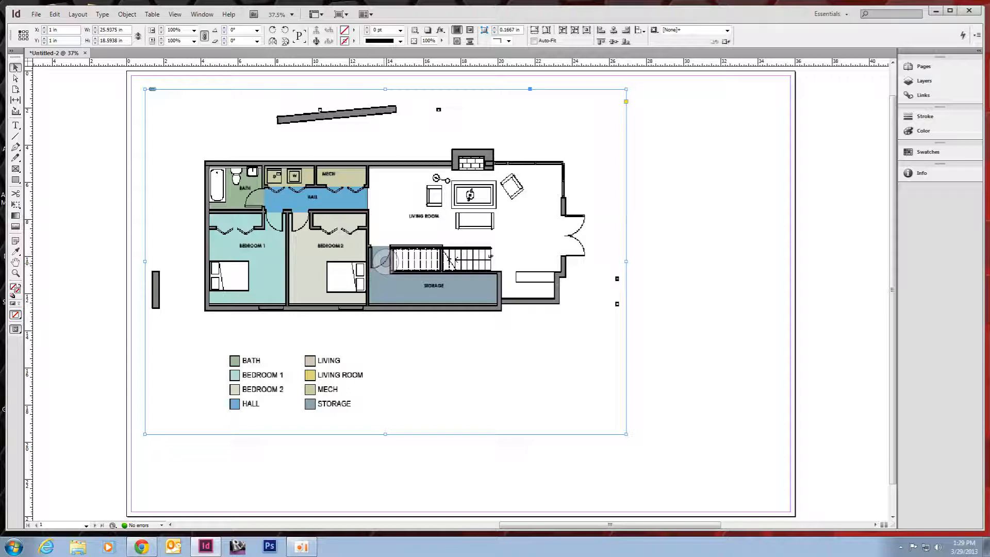
{"action": "double_click", "coordinate": [384, 260]}
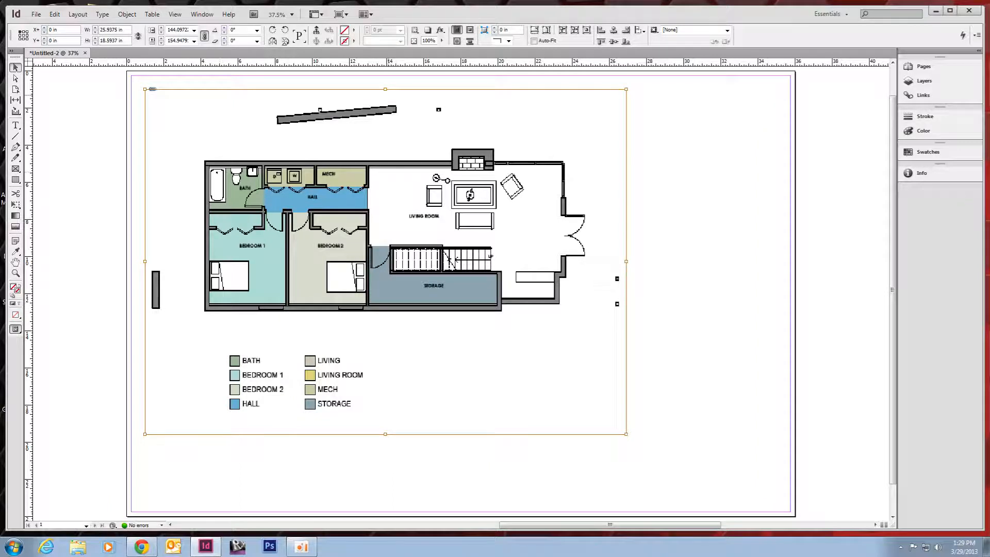
{"action": "key", "text": "Escape"}
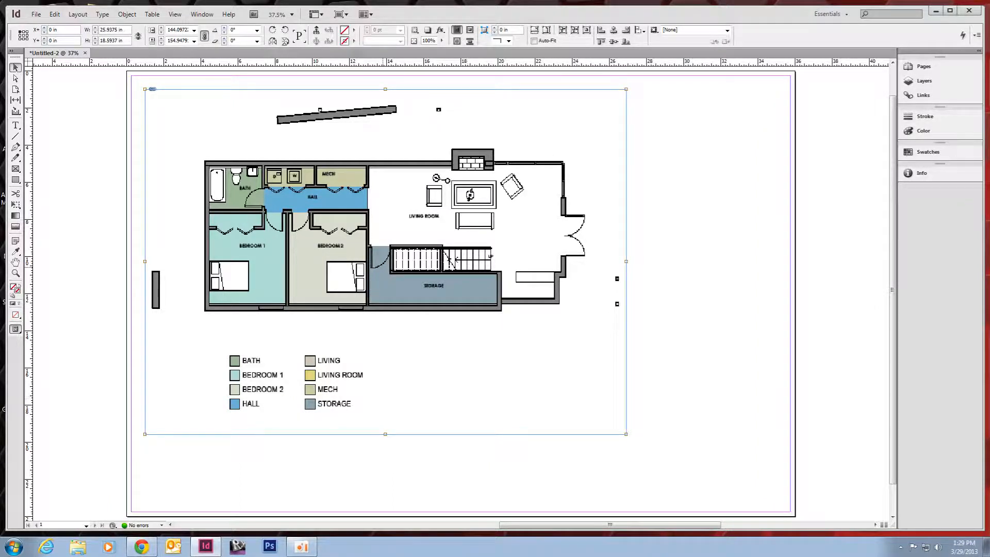
{"action": "left_click_drag", "start_coordinate": [453, 257], "coordinate": [493, 265]}
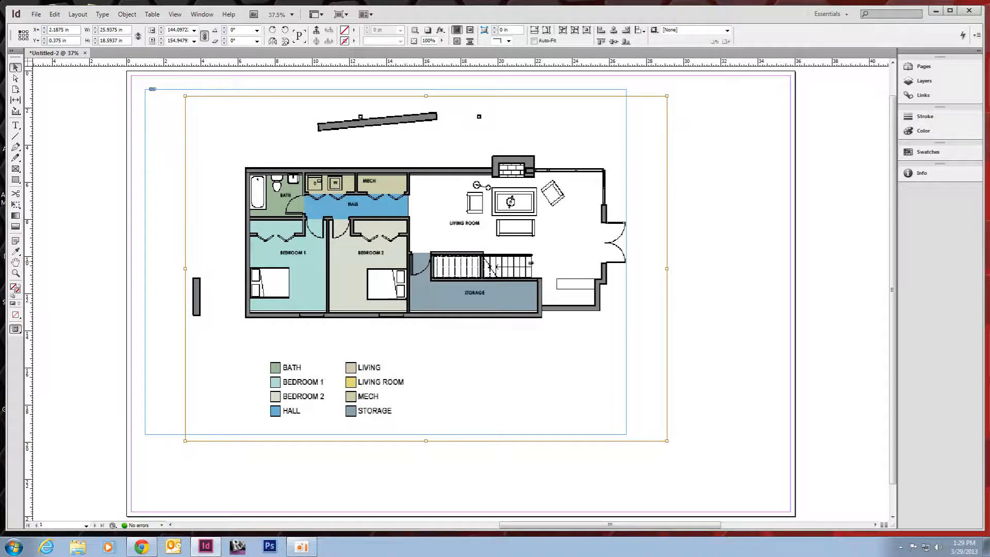
{"action": "left_click_drag", "start_coordinate": [492, 266], "coordinate": [417, 229]}
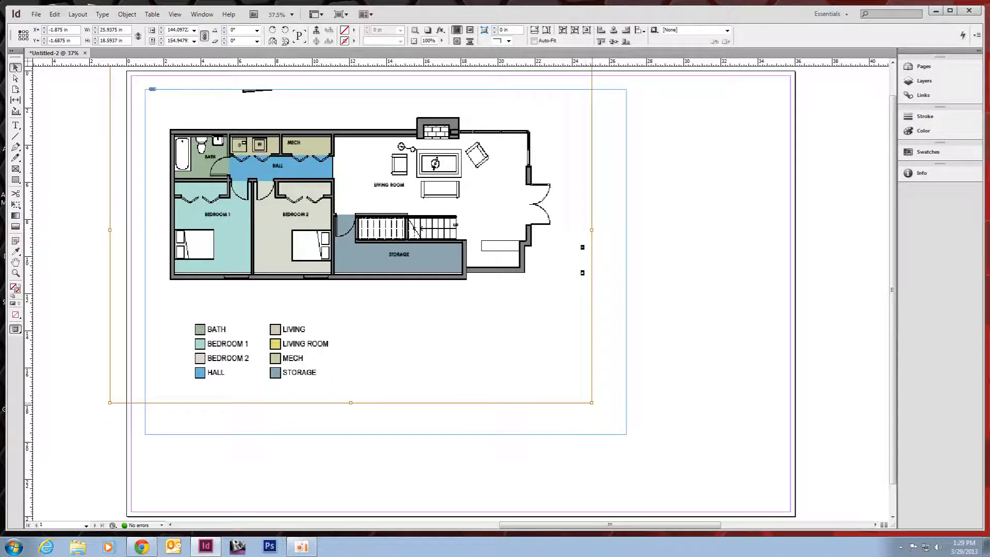
{"action": "left_click_drag", "start_coordinate": [592, 403], "coordinate": [721, 496]}
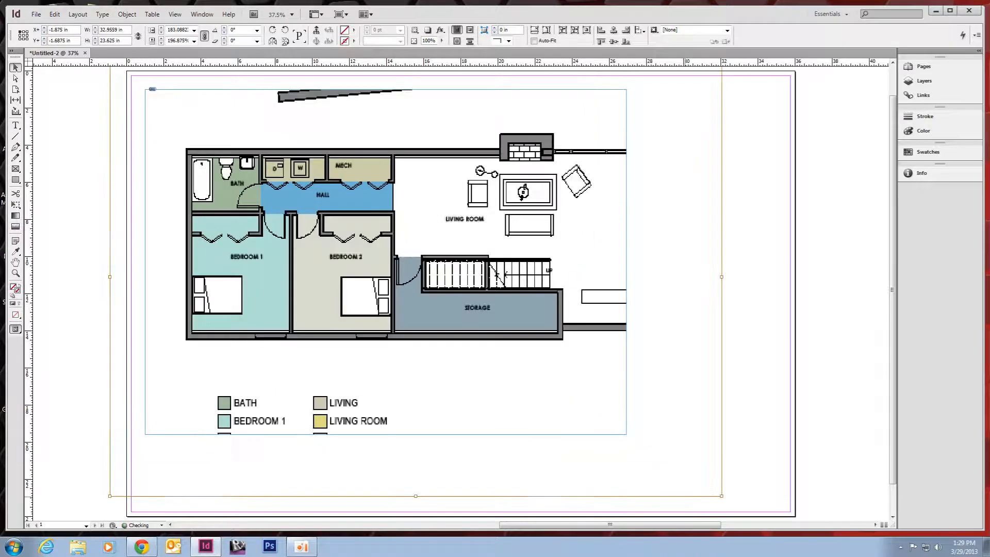
{"action": "left_click_drag", "start_coordinate": [507, 275], "coordinate": [430, 293]}
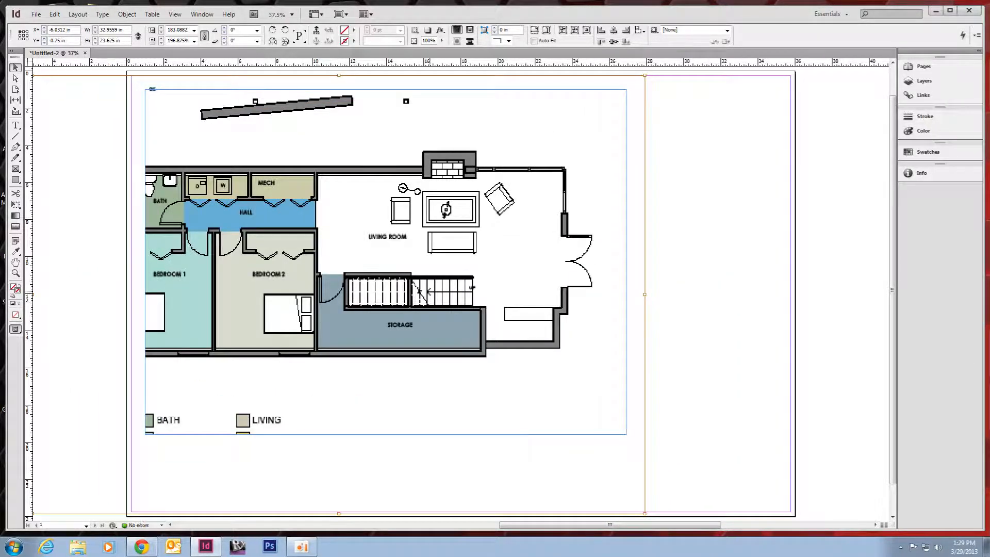
Undo the scaling and moves of the floor plan content inside its frame.
{"action": "key", "text": "ctrl+z"}
{"action": "key", "text": "ctrl+z"}
{"action": "key", "text": "ctrl+z"}
{"action": "key", "text": "ctrl+z"}
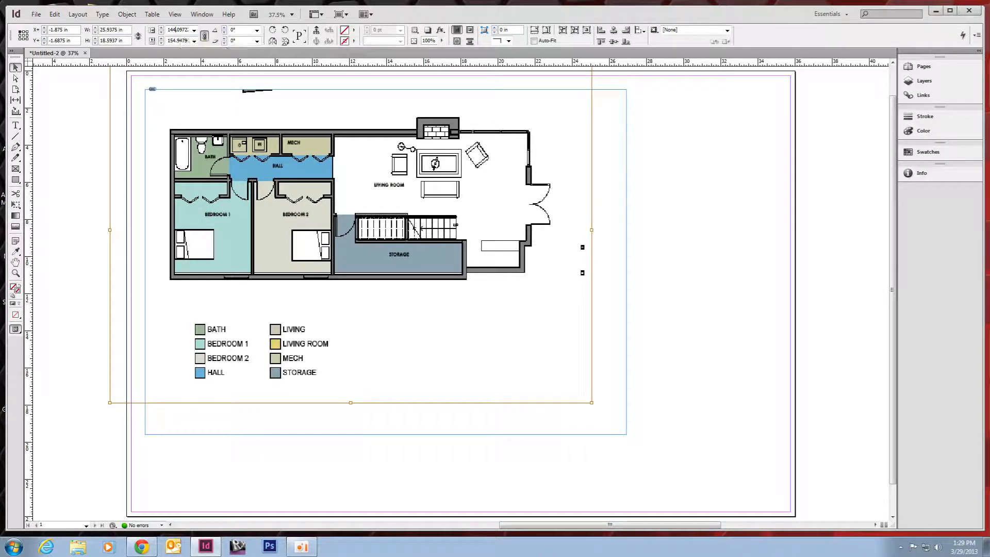
{"action": "left_click", "coordinate": [181, 30]}
{"action": "left_click_drag", "start_coordinate": [355, 192], "coordinate": [368, 220]}
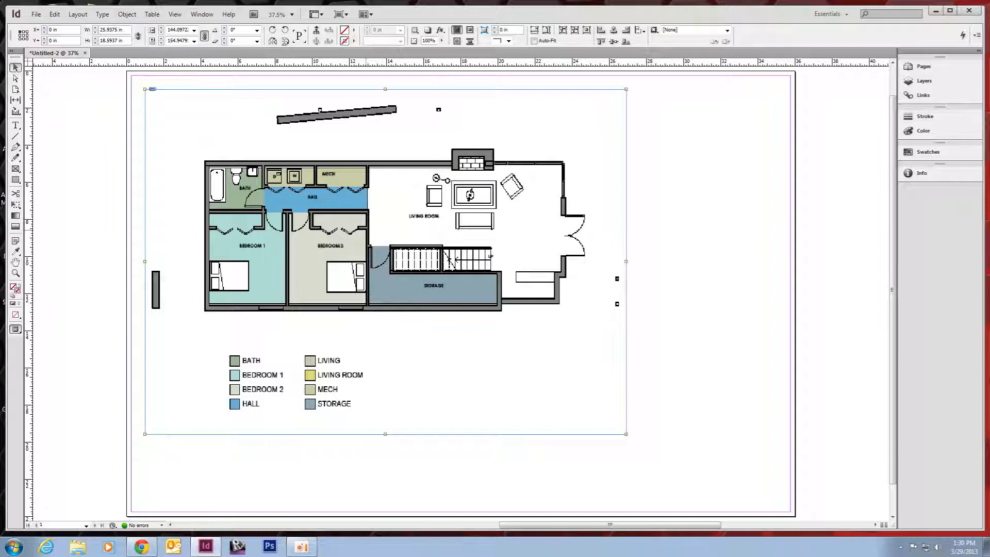
Offset the floor plan content inside its frame by about 1.19 in horizontally and 1.41 in vertically, and scale it to 100%.
{"action": "left_click_drag", "start_coordinate": [377, 248], "coordinate": [398, 275]}
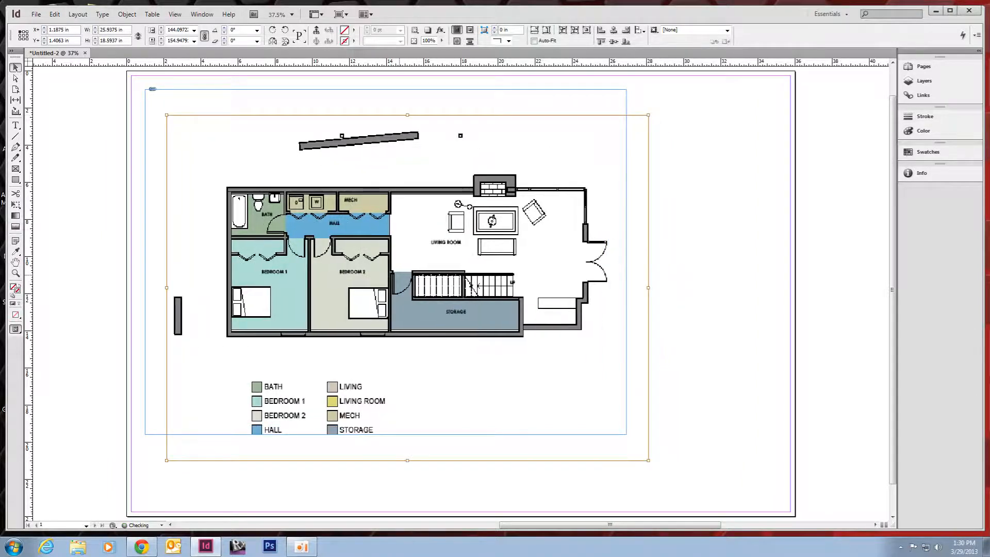
{"action": "double_click", "coordinate": [180, 30]}
{"action": "type", "text": "100"}
{"action": "key", "text": "Return"}
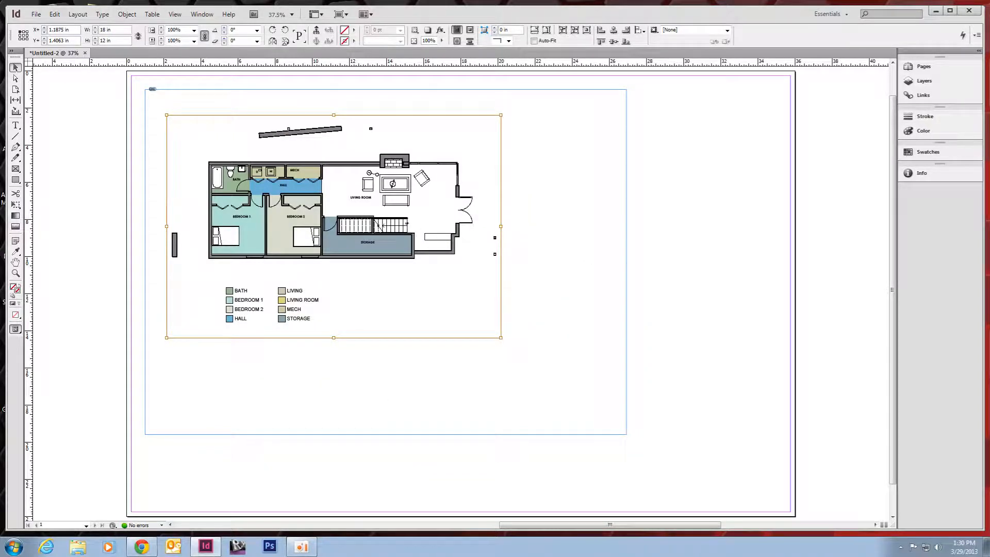
Fit the floor plan's frame to its content and move it to about X 0.59 in, Y 0.56 in.
{"action": "left_click", "coordinate": [626, 246]}
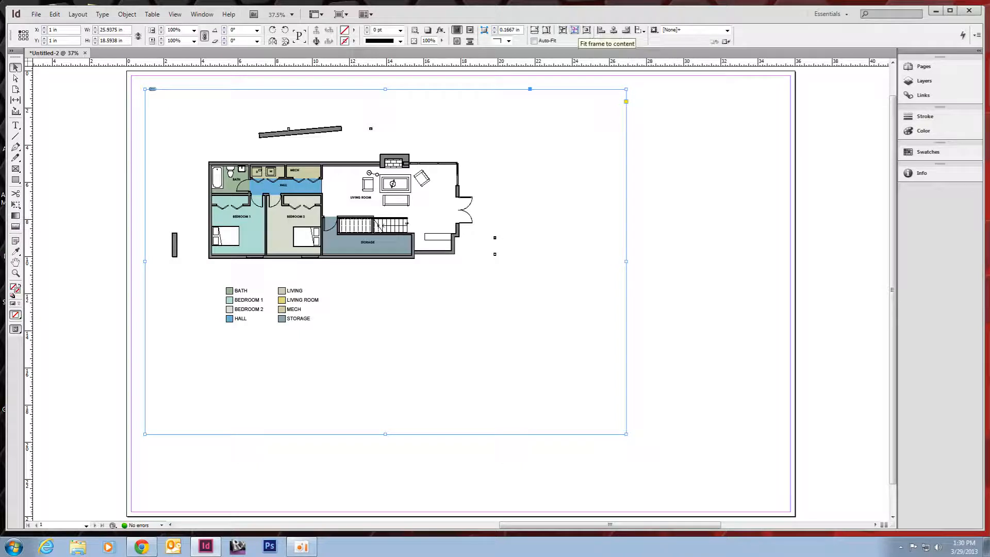
{"action": "left_click", "coordinate": [126, 14]}
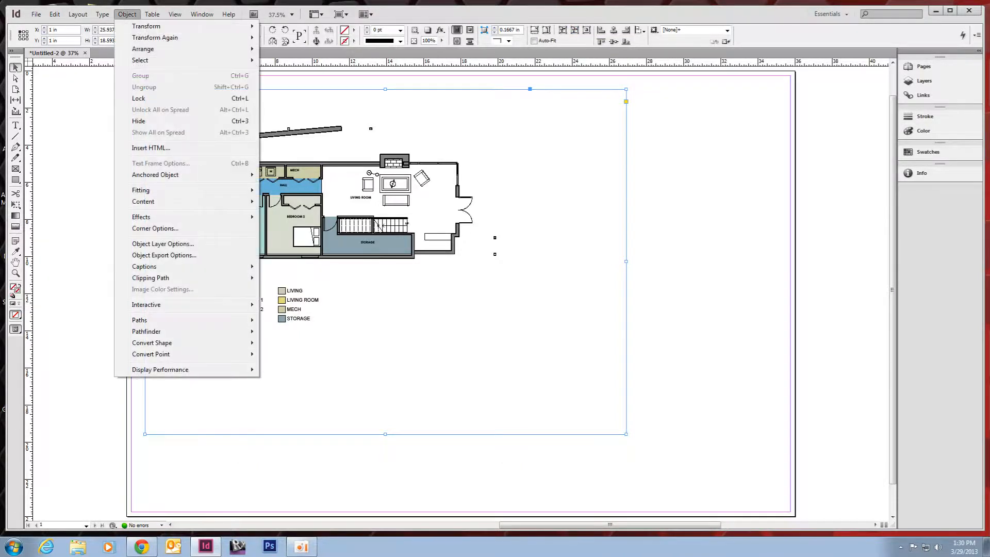
{"action": "mouse_move", "coordinate": [149, 190]}
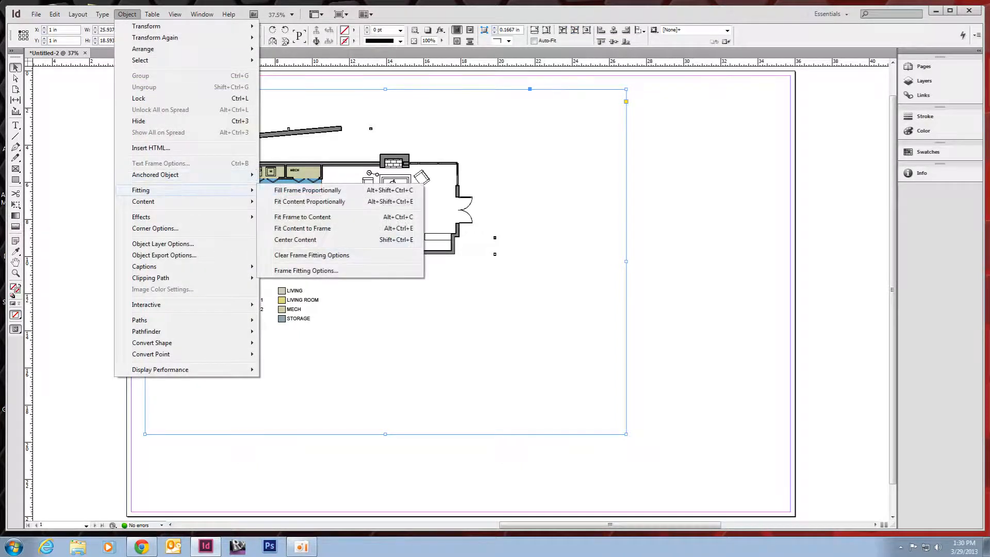
{"action": "left_click", "coordinate": [302, 216]}
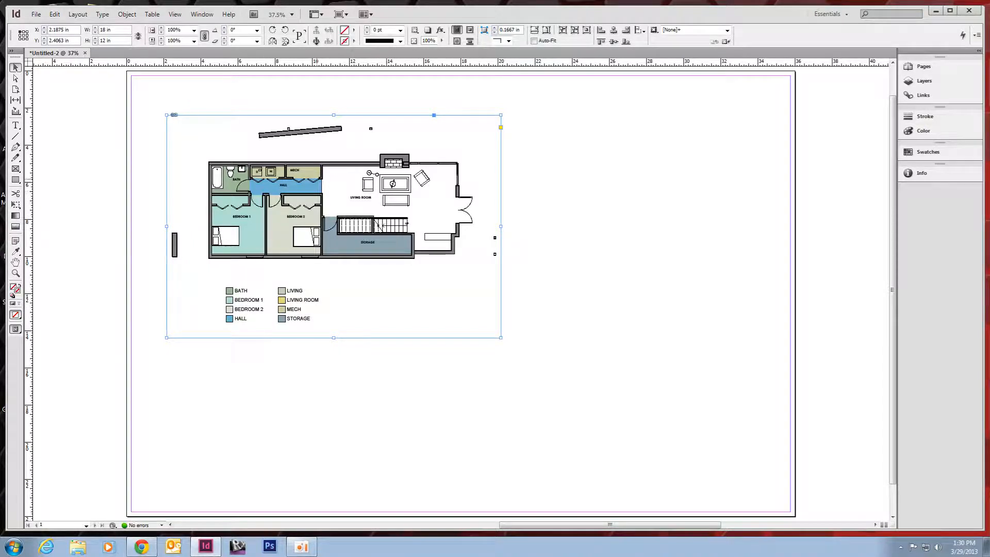
{"action": "mouse_move", "coordinate": [316, 179]}
{"action": "left_mouse_down"}
{"action": "mouse_move", "coordinate": [287, 143]}
{"action": "mouse_move", "coordinate": [304, 192]}
{"action": "left_mouse_up"}
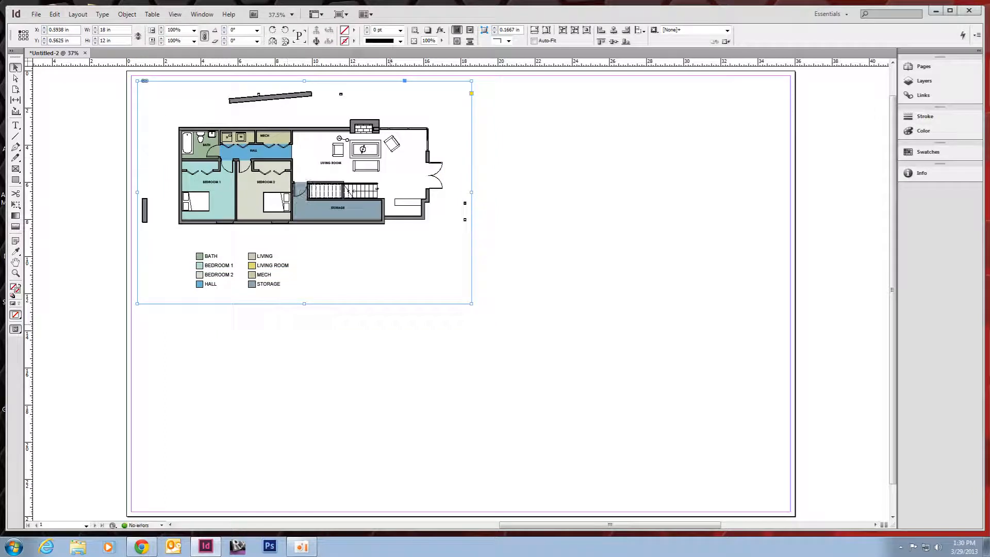
Delete the floor plan and place the rac_basic_sample_project aerial image near the page's upper-left corner at about 16.14 by 12.84 in.
{"action": "left_click", "coordinate": [304, 192]}
{"action": "key", "text": "Delete"}
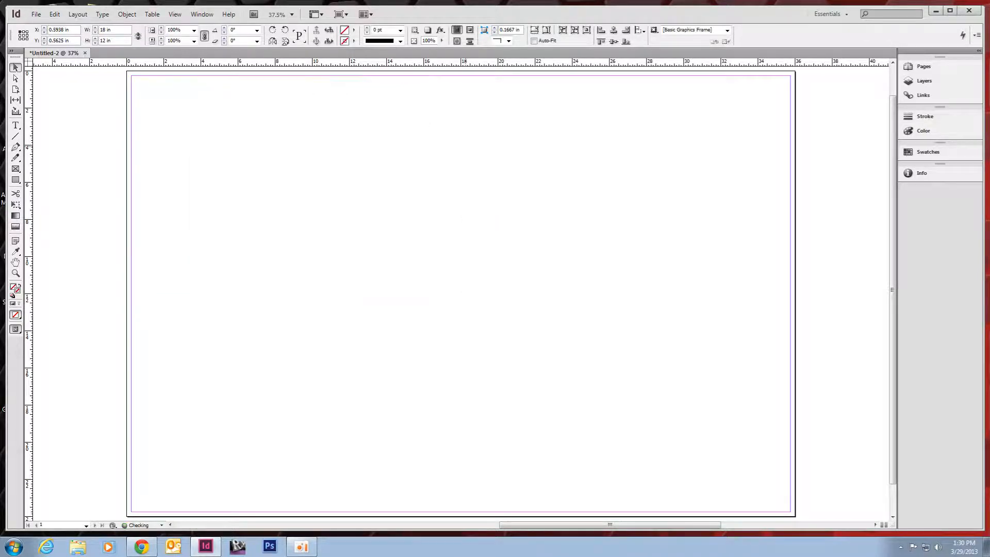
{"action": "key", "text": "alt"}
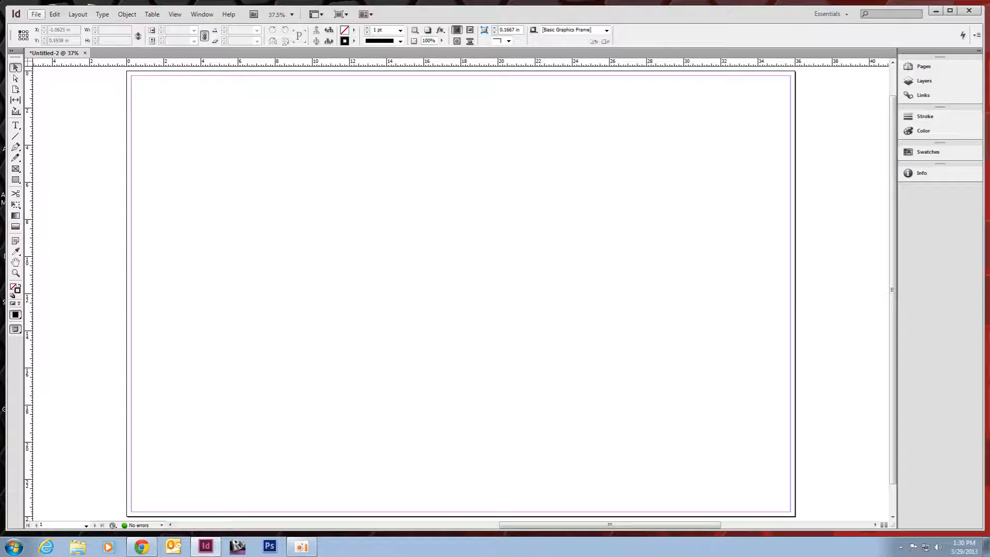
{"action": "left_click", "coordinate": [36, 15]}
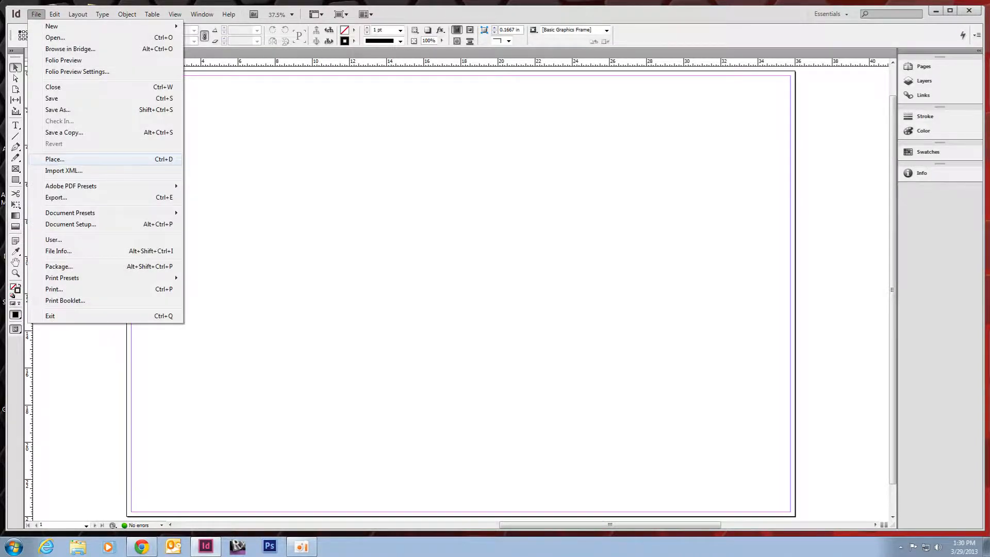
{"action": "key", "text": "Return"}
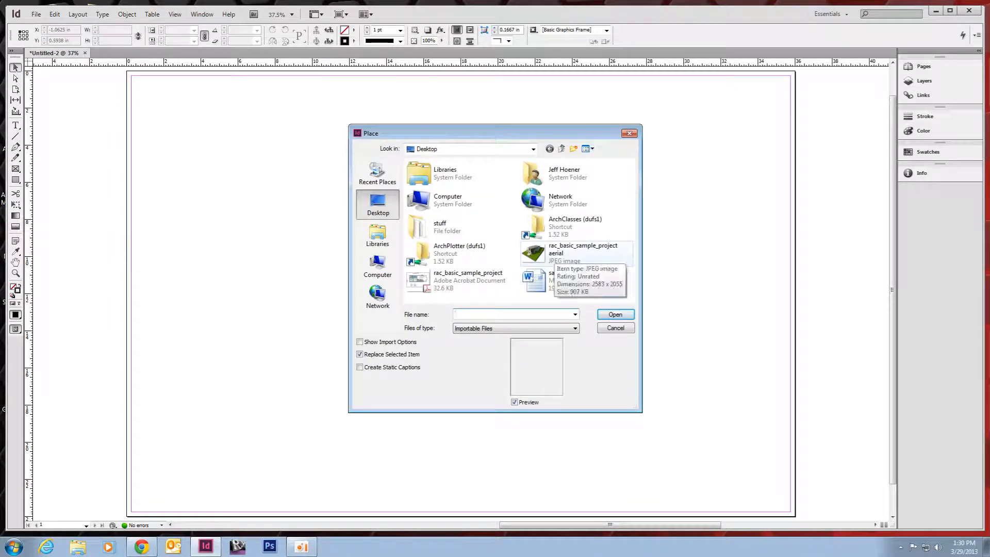
{"action": "left_click", "coordinate": [553, 254]}
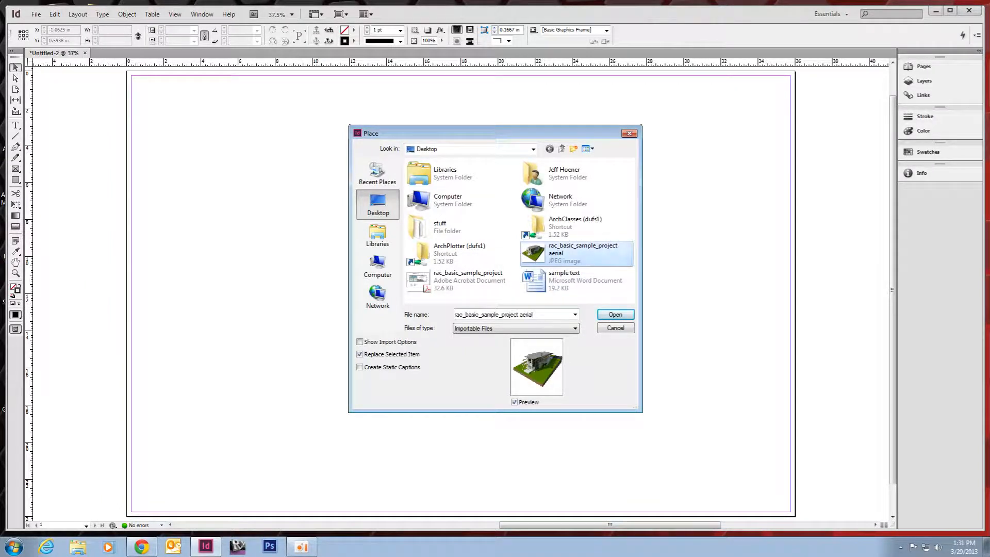
{"action": "key", "text": "Return"}
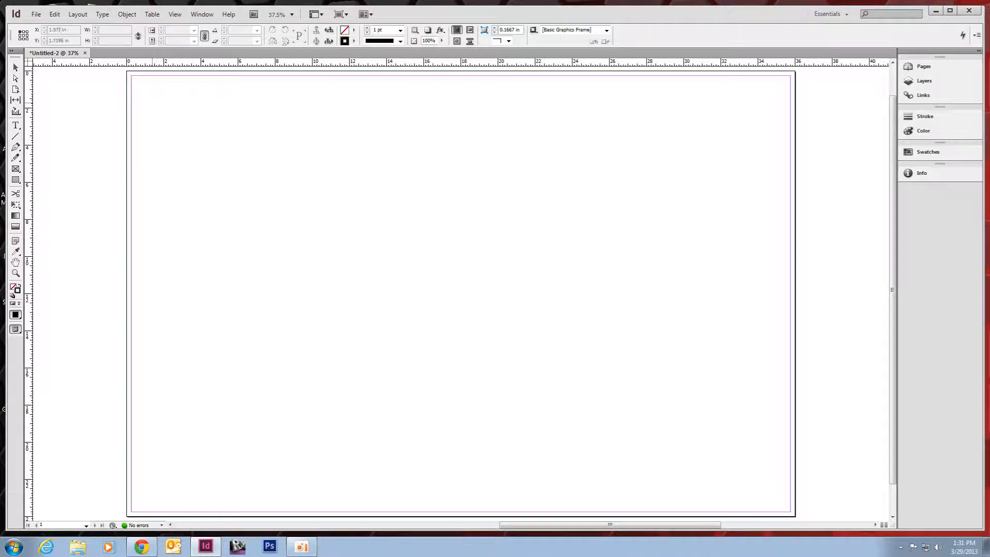
{"action": "left_click_drag", "start_coordinate": [142, 92], "coordinate": [442, 330]}
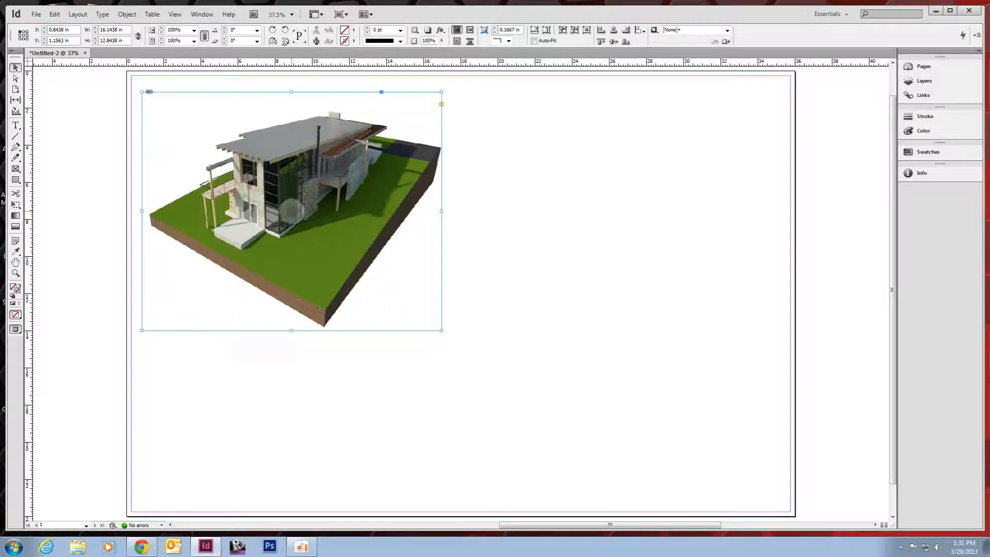
{"action": "left_click", "coordinate": [291, 210]}
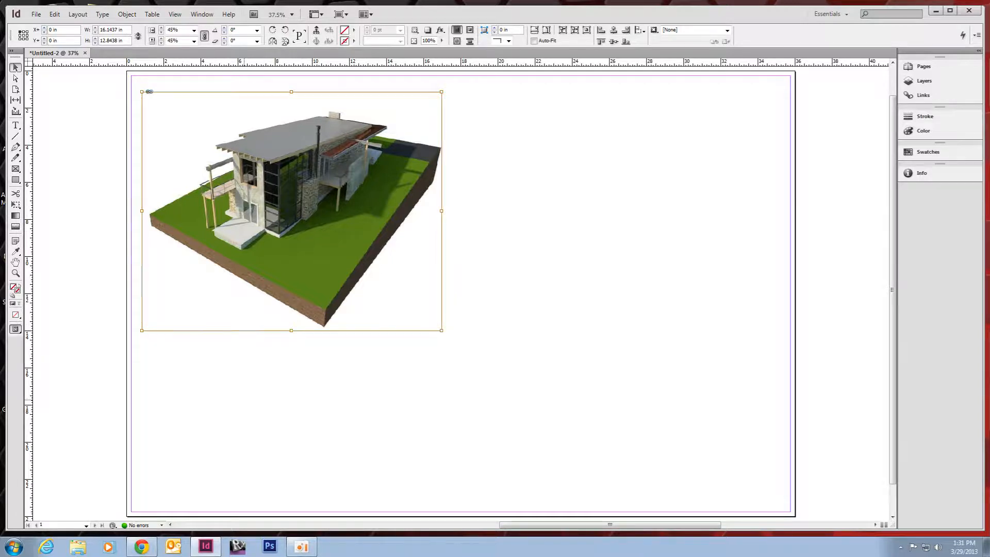
{"action": "left_click", "coordinate": [257, 359]}
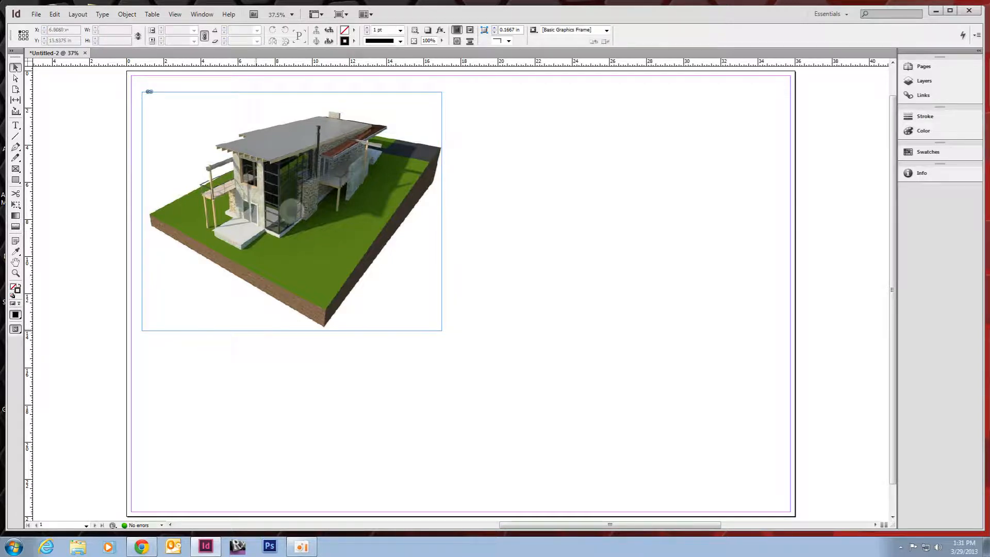
{"action": "left_click", "coordinate": [256, 329]}
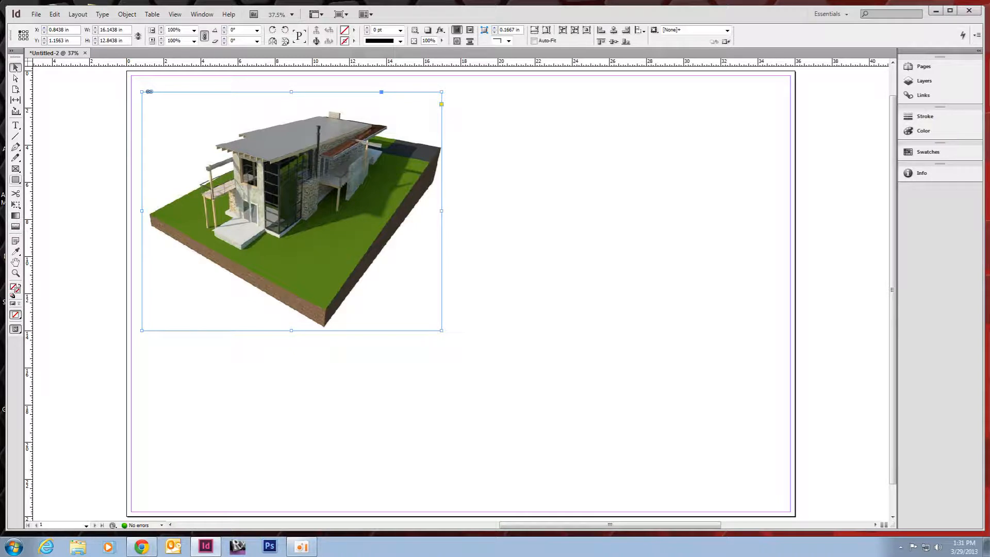
Draw a 36 by 24 in rectangle covering the whole page and fill it with the yellow C=0 M=0 Y=100 K=0 swatch.
{"action": "left_click", "coordinate": [15, 179]}
{"action": "left_click_drag", "start_coordinate": [127, 71], "coordinate": [795, 515]}
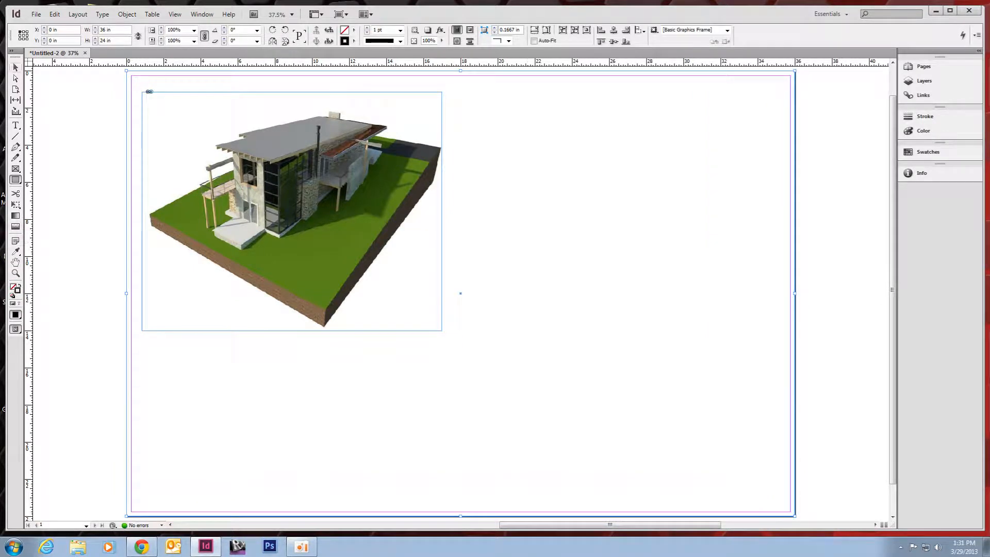
{"action": "left_click", "coordinate": [16, 67]}
{"action": "left_click", "coordinate": [354, 30]}
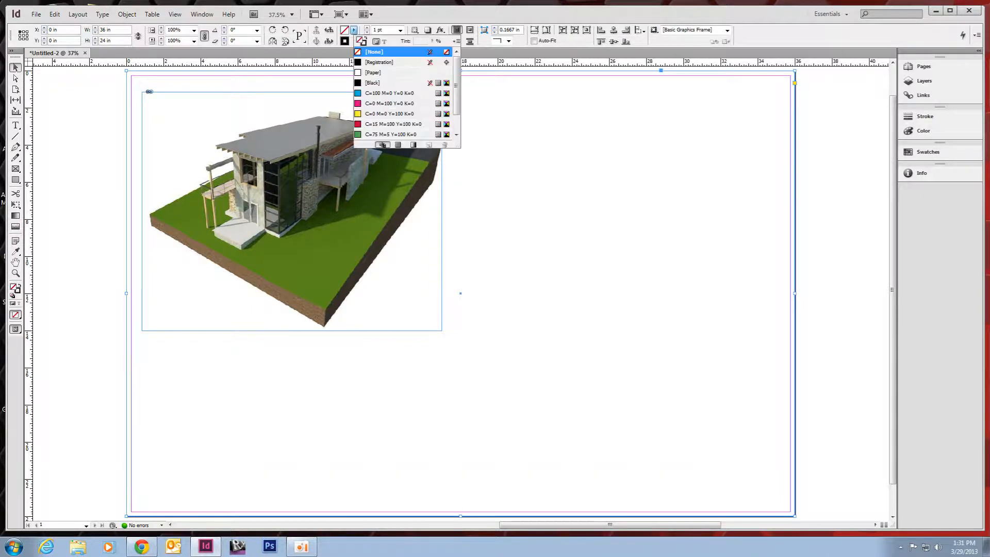
{"action": "left_click", "coordinate": [392, 113]}
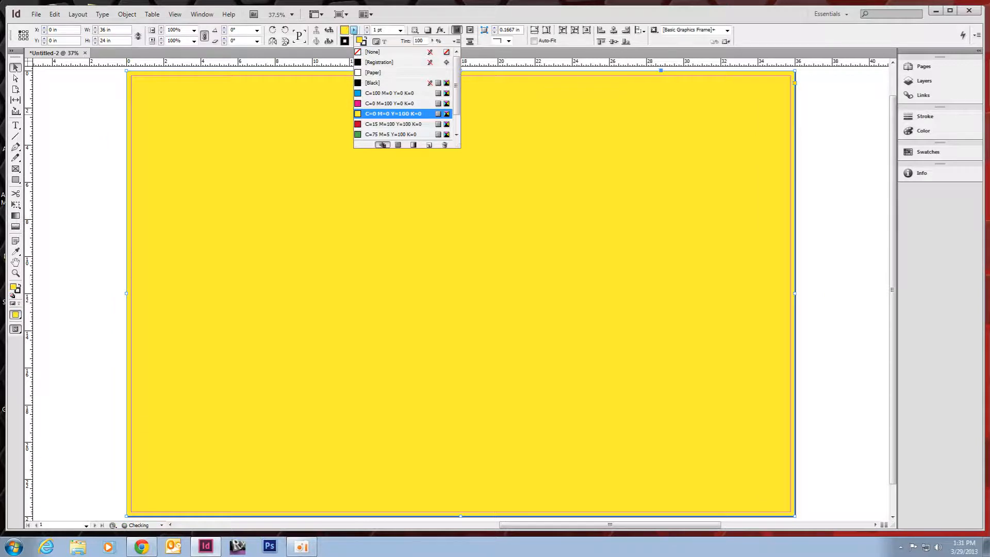
{"action": "left_click", "coordinate": [831, 242]}
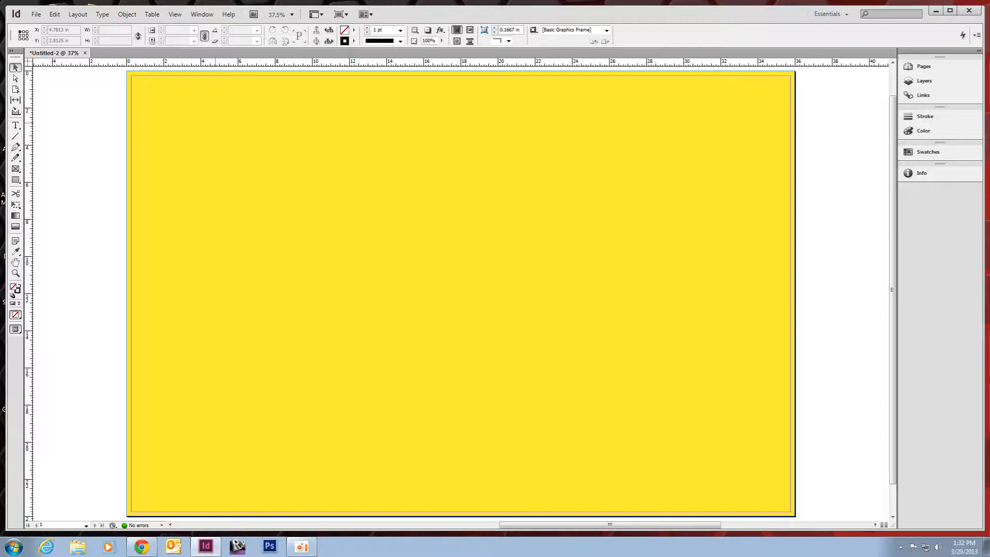
Send the yellow page-sized rectangle to the back, behind the aerial image.
{"action": "left_click", "coordinate": [215, 123]}
{"action": "left_click", "coordinate": [292, 211]}
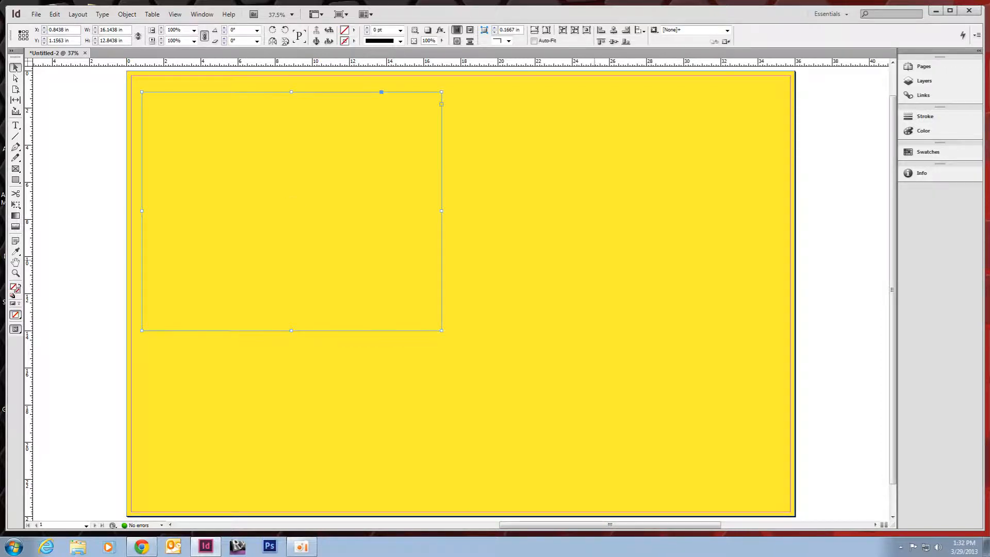
{"action": "left_click", "coordinate": [390, 122]}
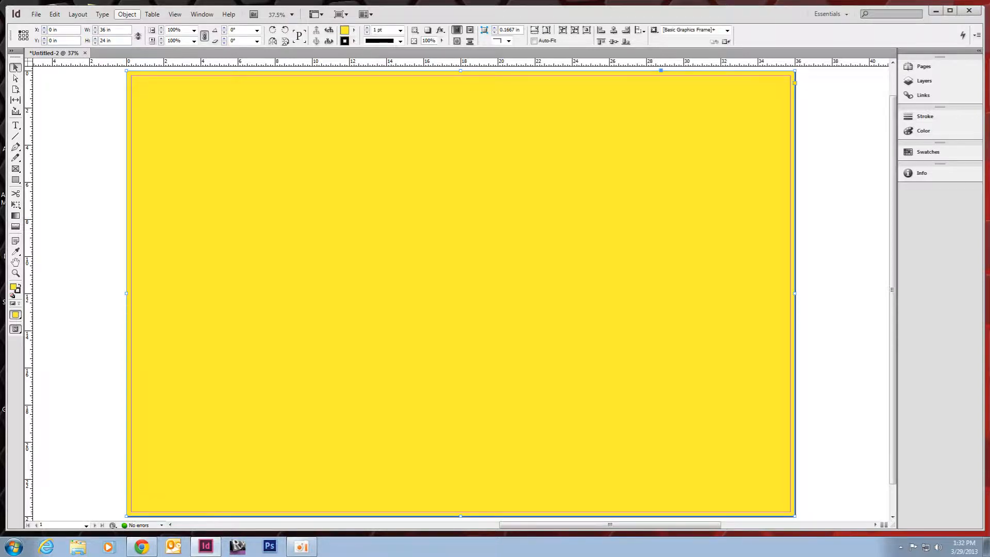
{"action": "left_click", "coordinate": [126, 14]}
{"action": "mouse_move", "coordinate": [149, 48]}
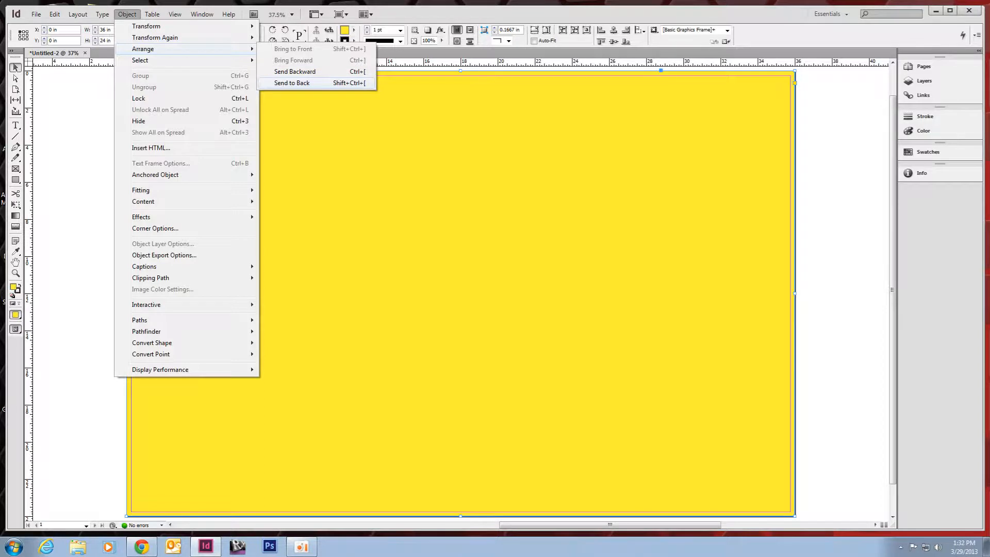
{"action": "left_click", "coordinate": [292, 82]}
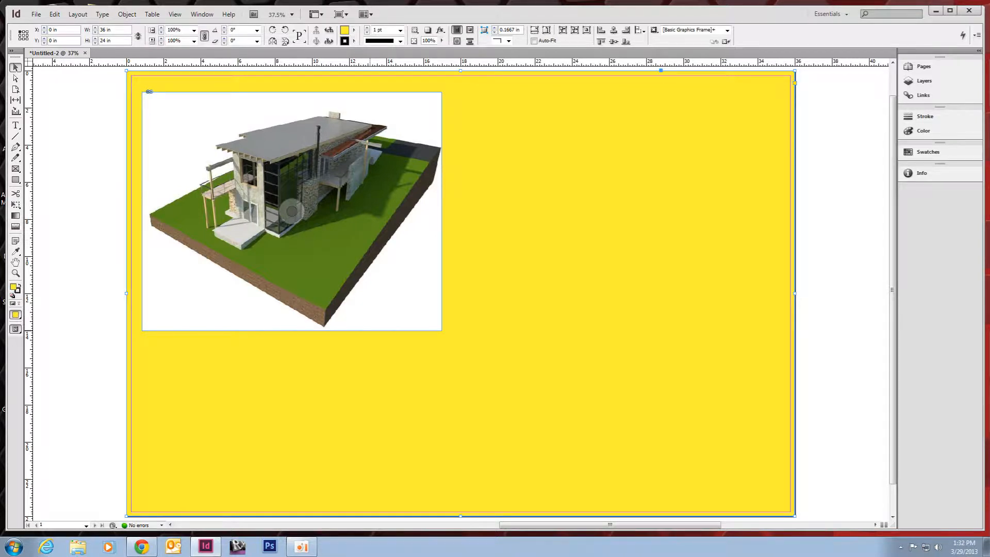
Set the aerial image's blending mode to Multiply in Effects and dock the Effects panel with the other collapsed panels.
{"action": "left_click", "coordinate": [292, 211]}
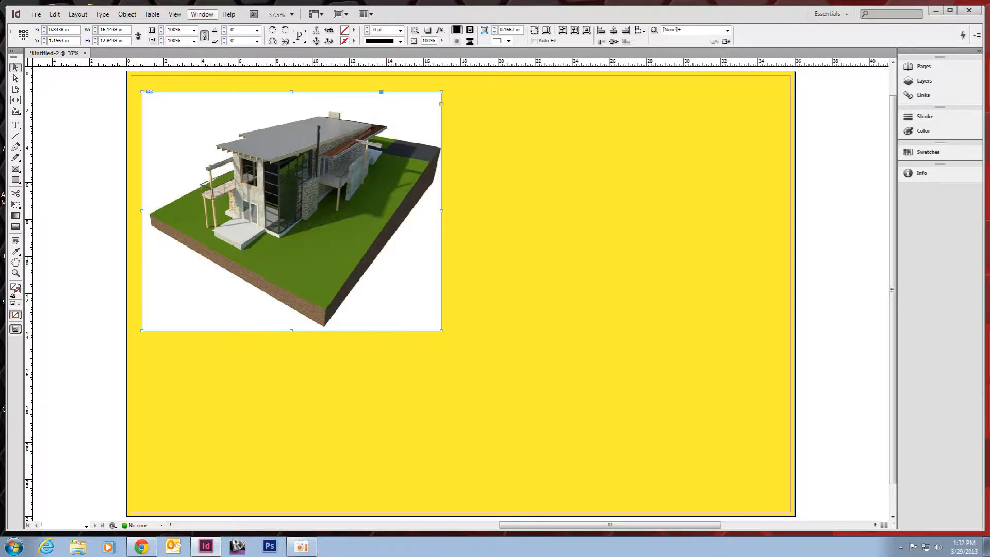
{"action": "left_click", "coordinate": [202, 13]}
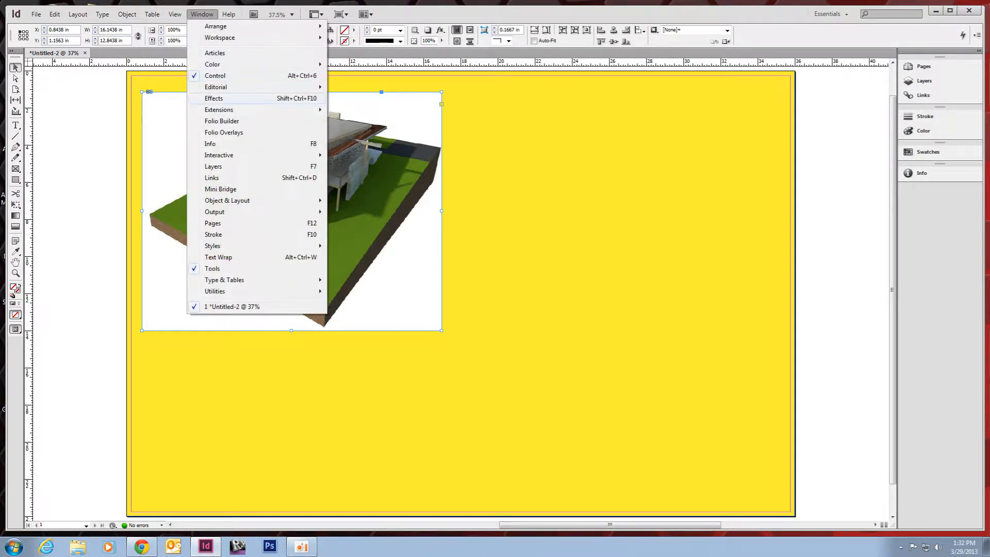
{"action": "left_click", "coordinate": [213, 98]}
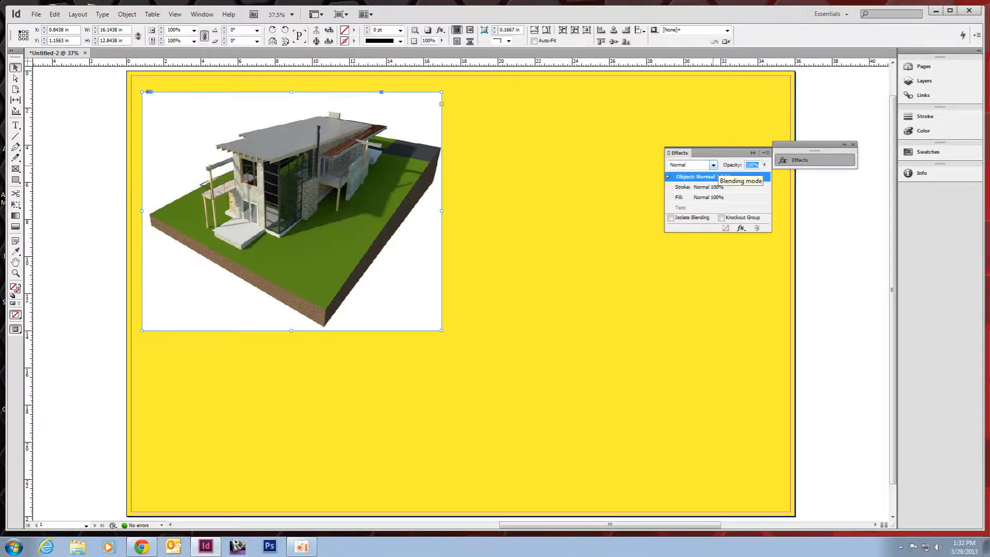
{"action": "left_click", "coordinate": [713, 165]}
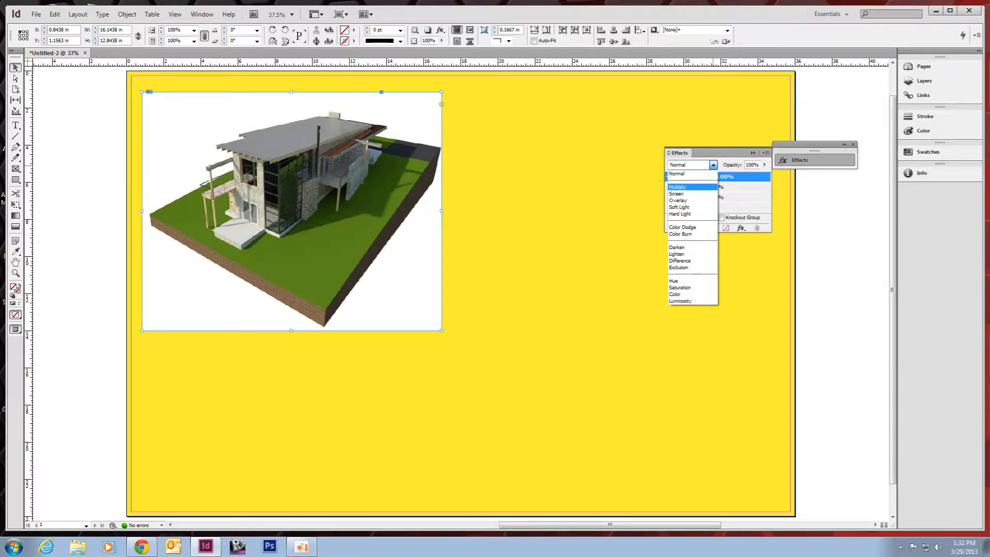
{"action": "left_click", "coordinate": [677, 186]}
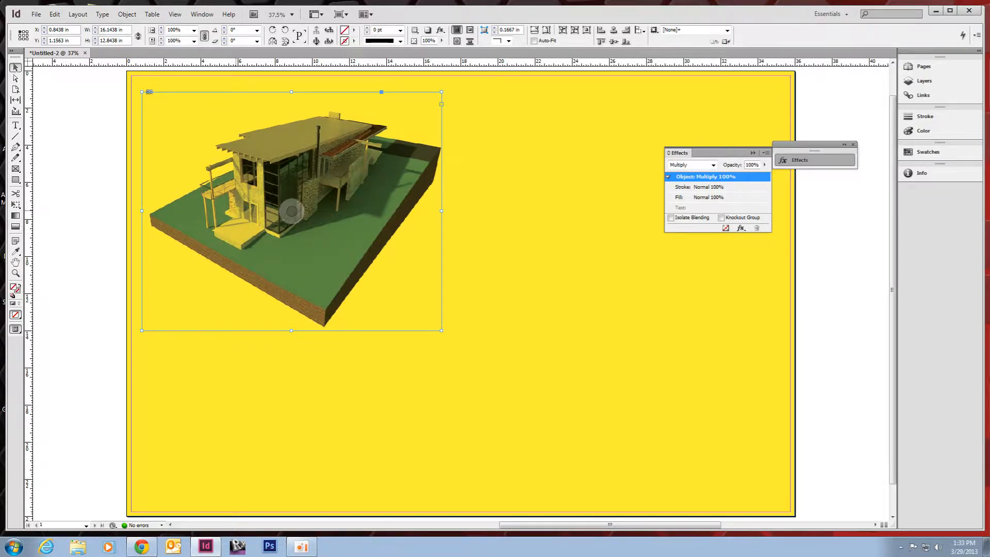
{"action": "key", "text": "ctrl+z"}
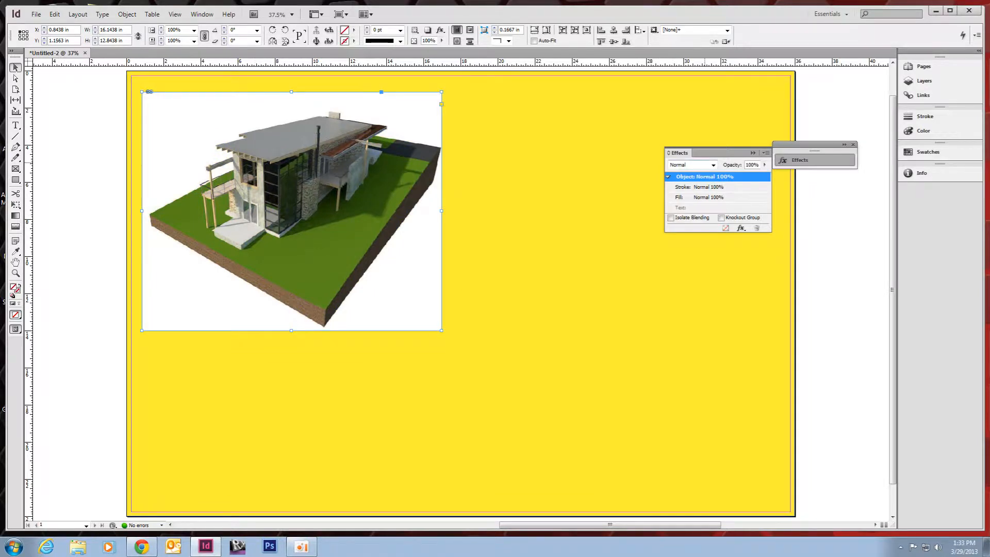
{"action": "left_click", "coordinate": [712, 165]}
{"action": "left_click", "coordinate": [677, 187]}
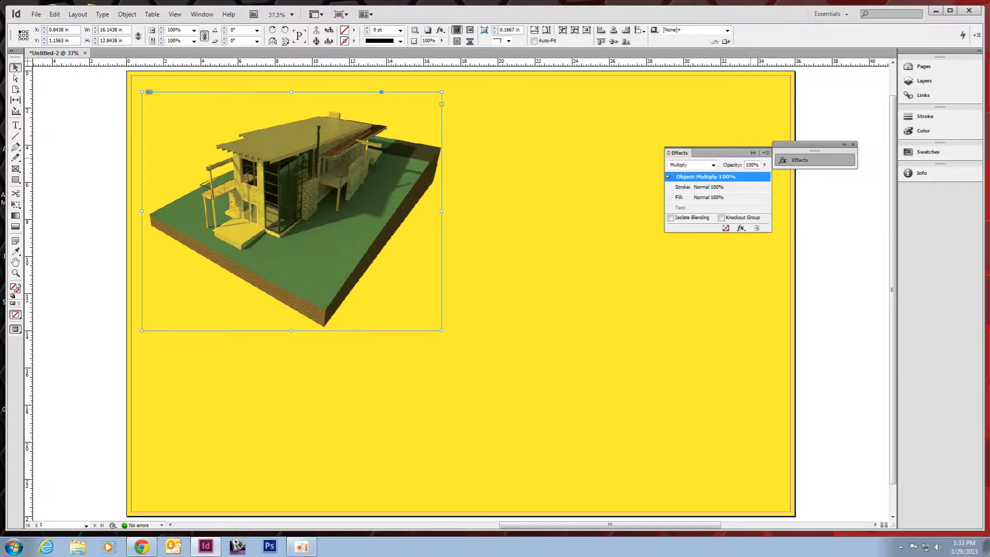
{"action": "left_click_drag", "start_coordinate": [686, 153], "coordinate": [913, 198]}
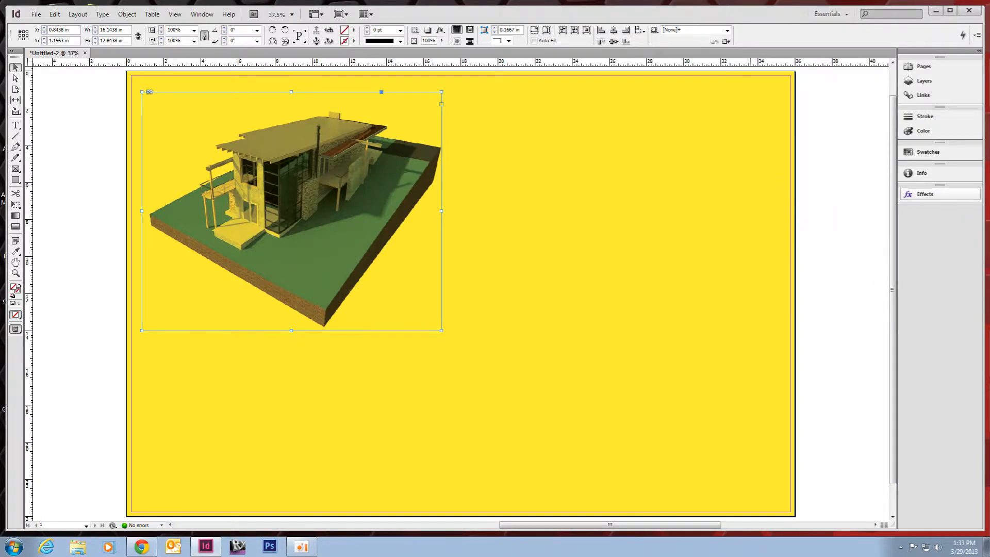
Draw a closed, irregular six-sided L-shaped path with the Pen tool beside the aerial image, about 8.05 by 6.26 in overall.
{"action": "left_click", "coordinate": [292, 211]}
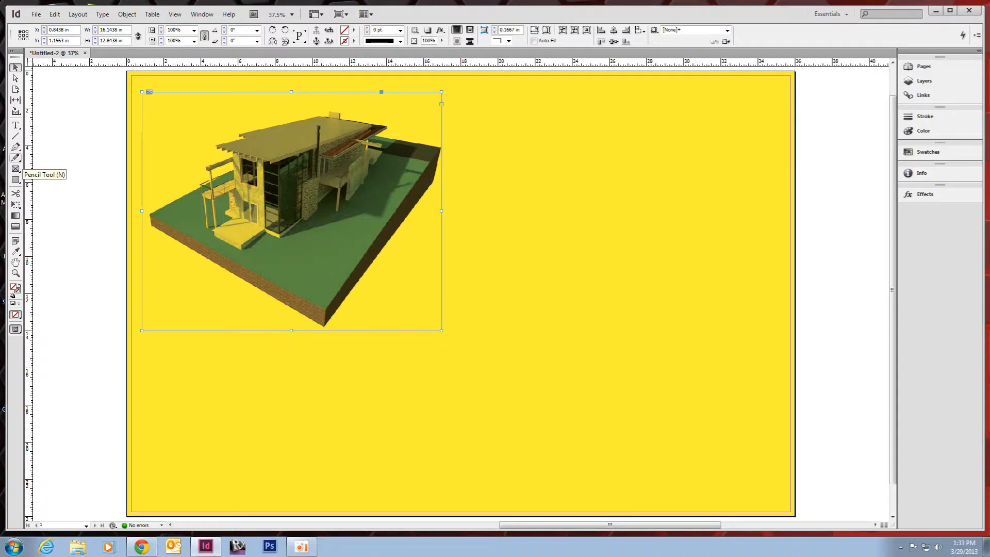
{"action": "left_click", "coordinate": [16, 146]}
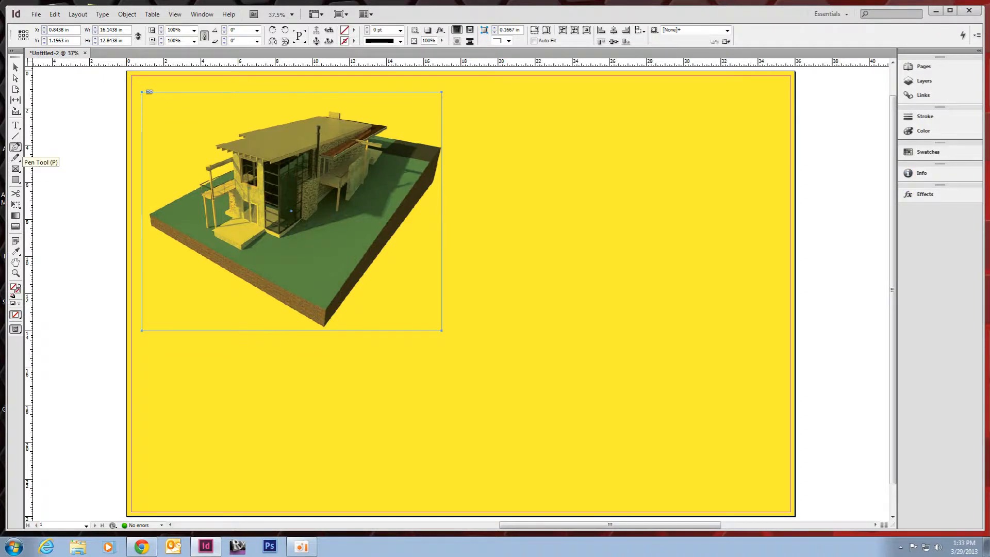
{"action": "left_click", "coordinate": [15, 168]}
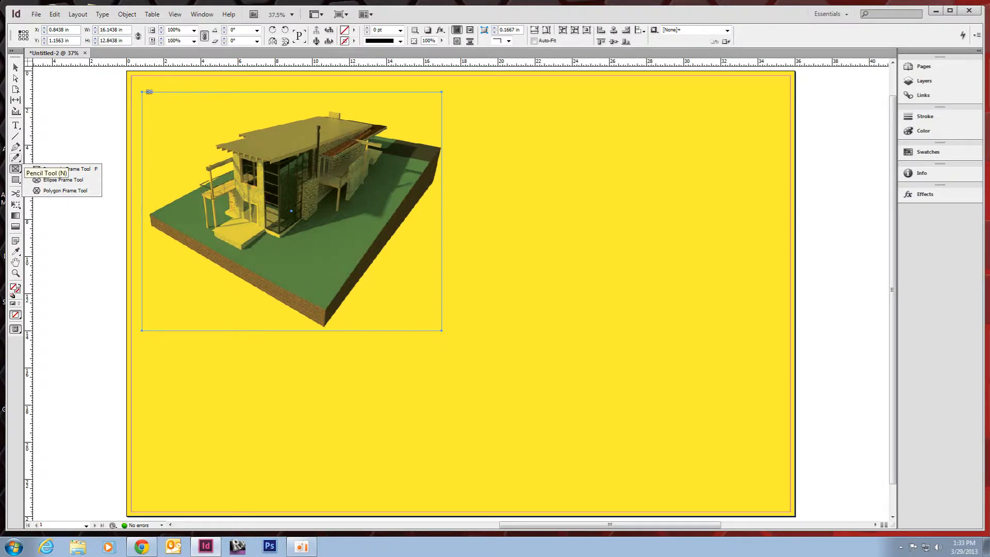
{"action": "left_click", "coordinate": [15, 157]}
{"action": "left_click", "coordinate": [15, 147]}
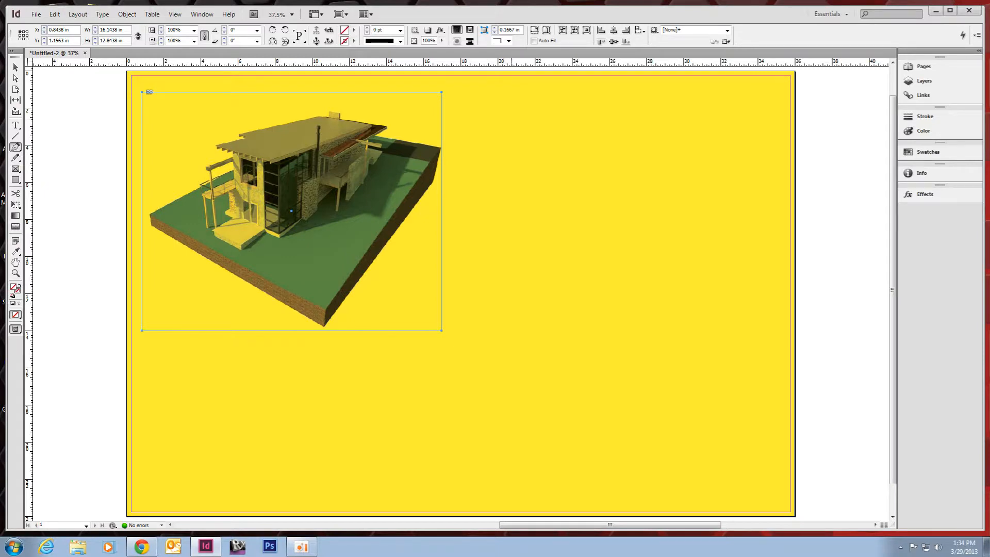
{"action": "left_click", "coordinate": [510, 119]}
{"action": "left_click", "coordinate": [647, 119]}
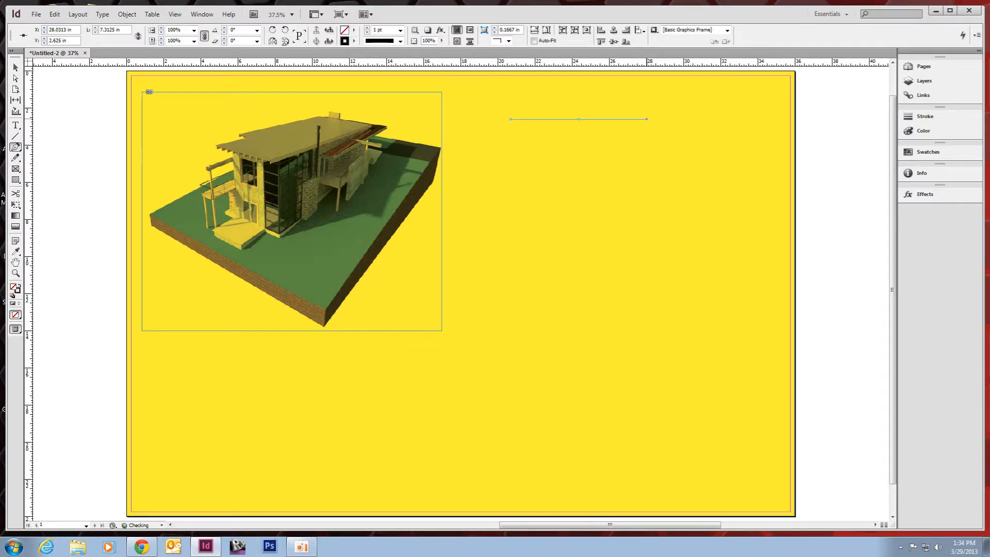
{"action": "left_click", "coordinate": [652, 229]}
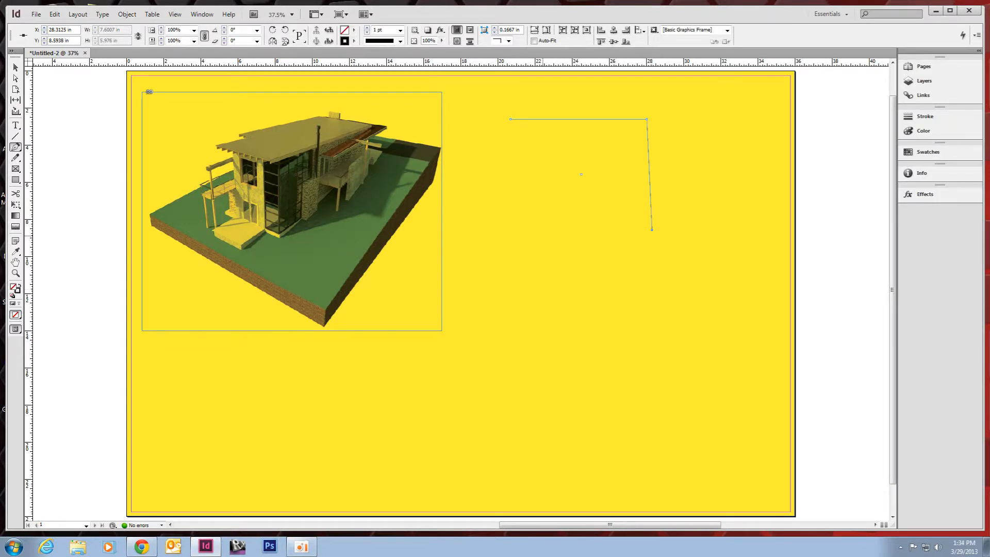
{"action": "left_click", "coordinate": [541, 235]}
{"action": "left_click", "coordinate": [546, 170]}
{"action": "left_click", "coordinate": [502, 169]}
{"action": "left_click", "coordinate": [511, 119]}
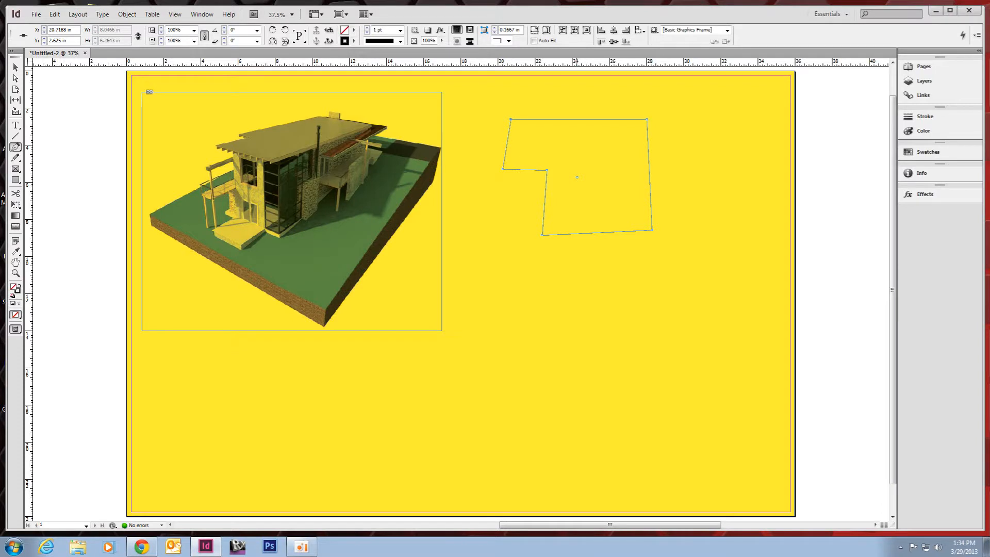
{"action": "key", "text": "v"}
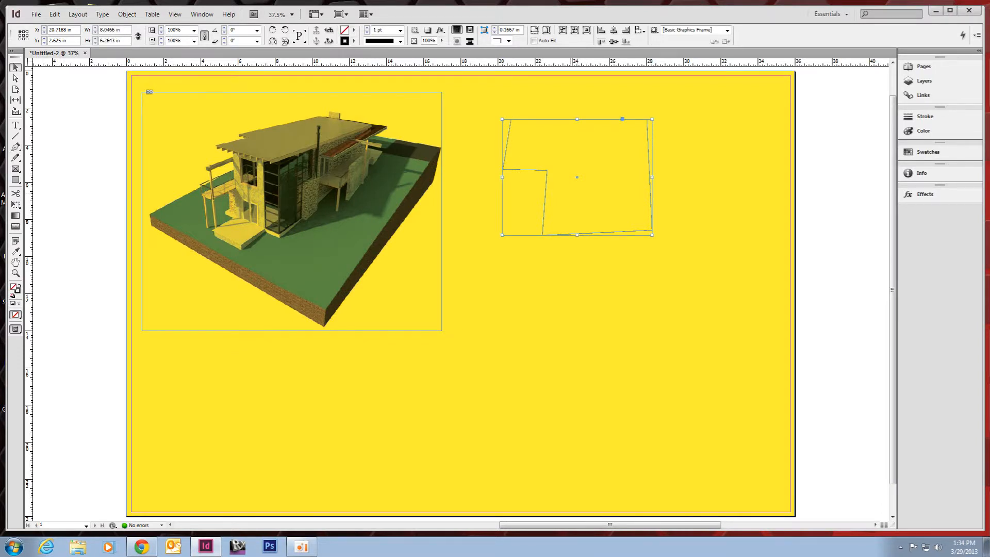
Place the rac_basic_sample_project aerial JPEG inside the selected L-shaped path.
{"action": "left_click", "coordinate": [36, 14]}
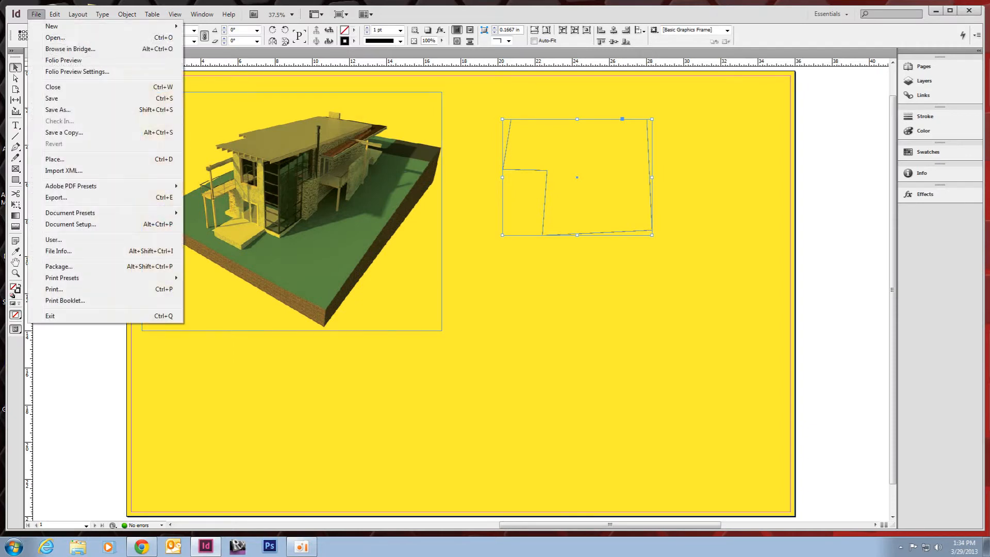
{"action": "left_click", "coordinate": [54, 159]}
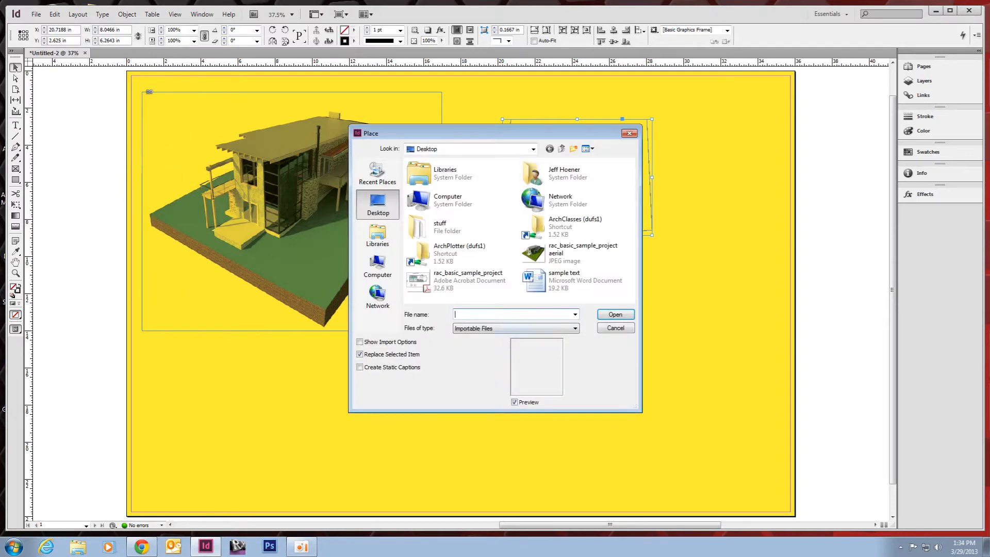
{"action": "left_click", "coordinate": [578, 253]}
{"action": "left_click", "coordinate": [616, 315]}
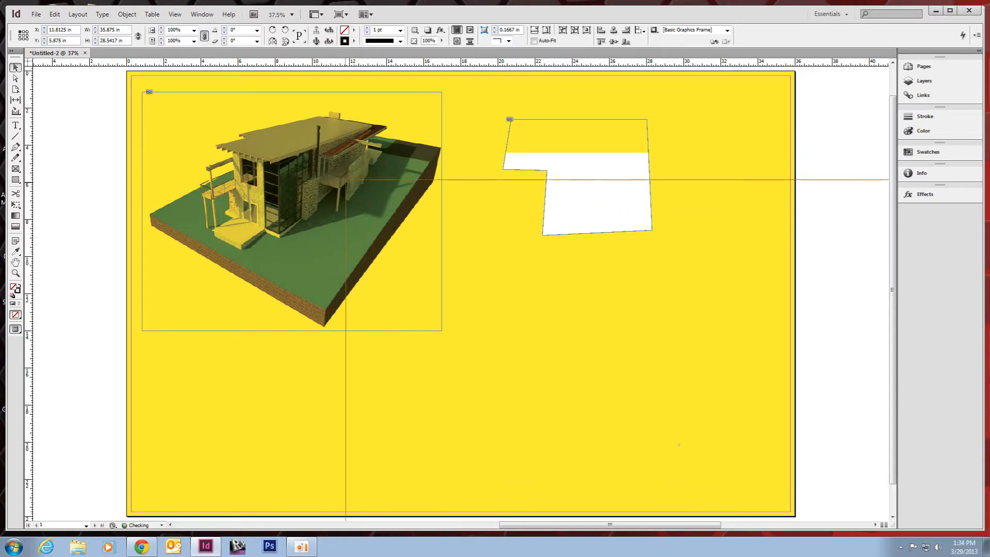
Move the aerial image up within the L-shaped frame to reveal the house and fit the content to the frame.
{"action": "left_click", "coordinate": [577, 177]}
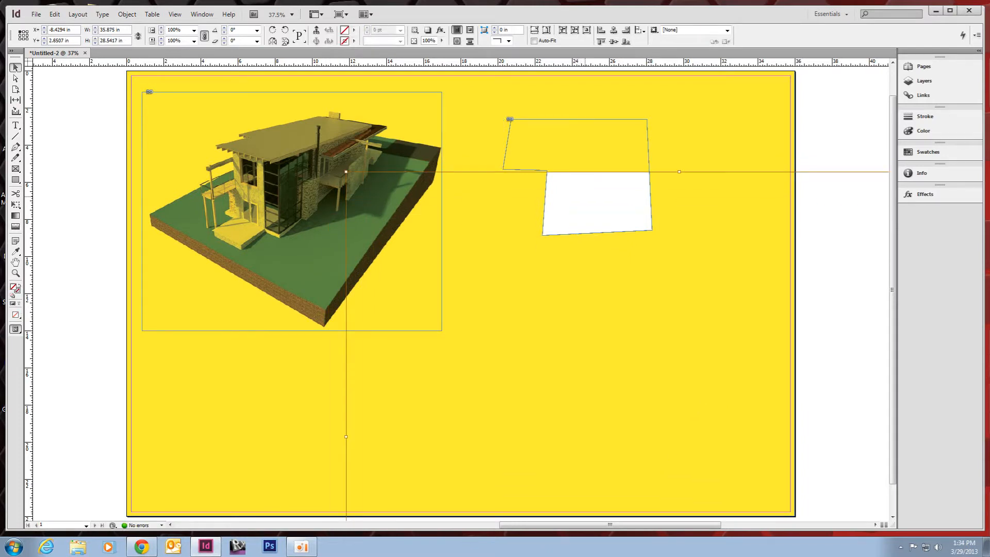
{"action": "left_click_drag", "start_coordinate": [585, 197], "coordinate": [538, 88]}
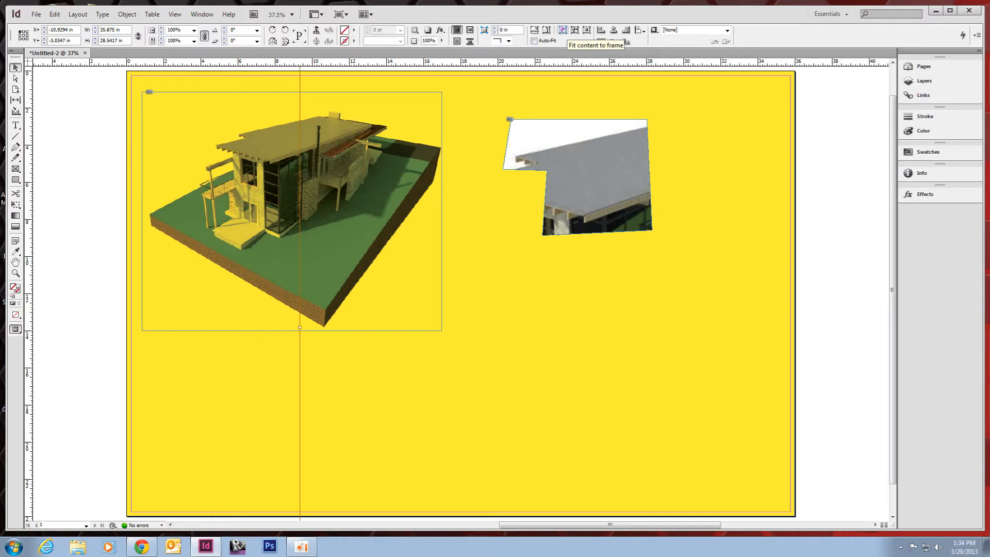
{"action": "left_click", "coordinate": [562, 29]}
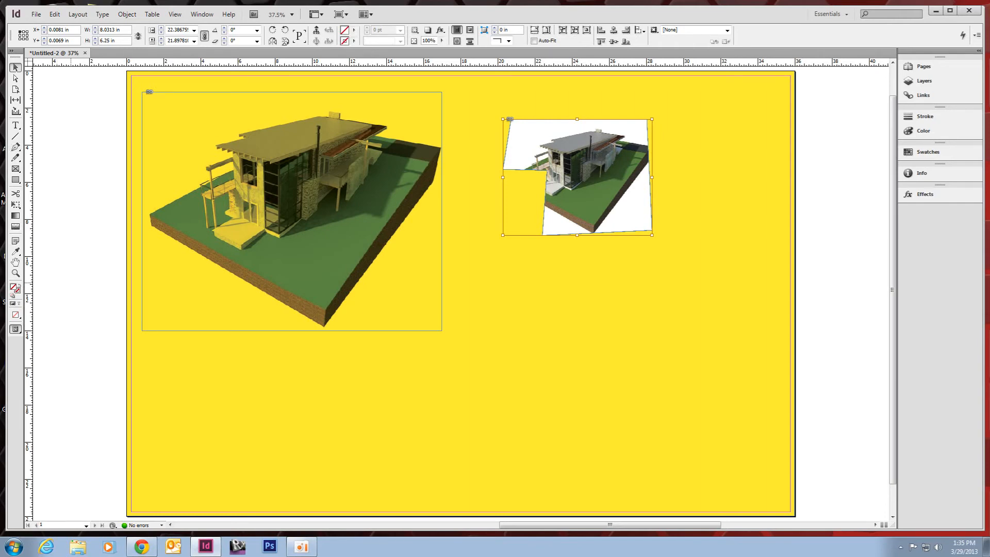
{"action": "left_click", "coordinate": [291, 211]}
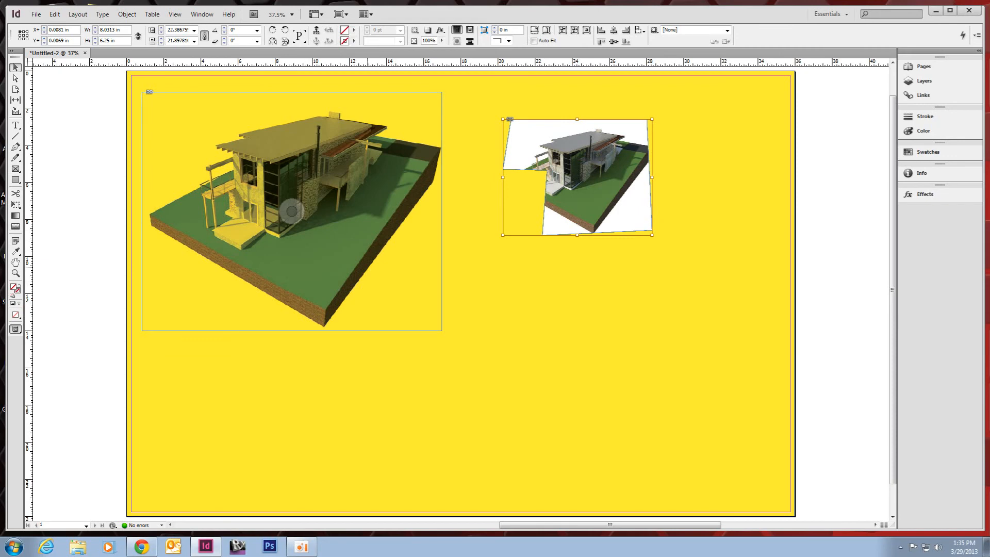